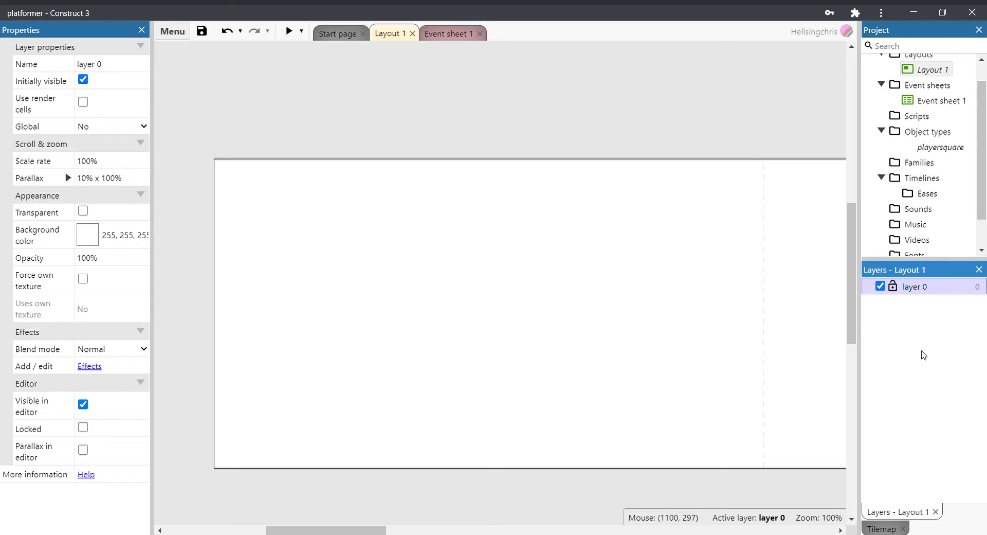
- Rename layer 0 in the Layers panel to 'Background back'
double_click(917, 287)
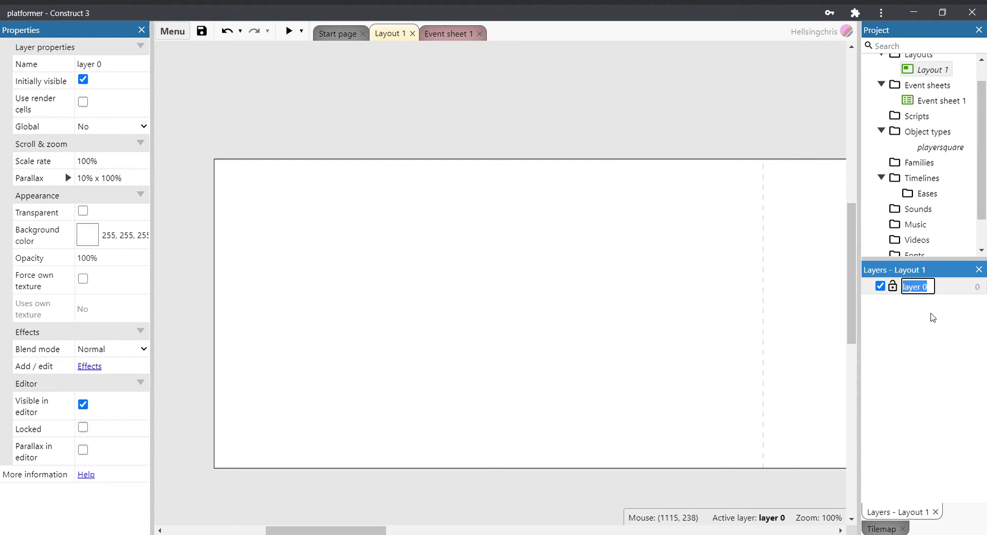
click(932, 315)
double_click(917, 287)
right_click(939, 289)
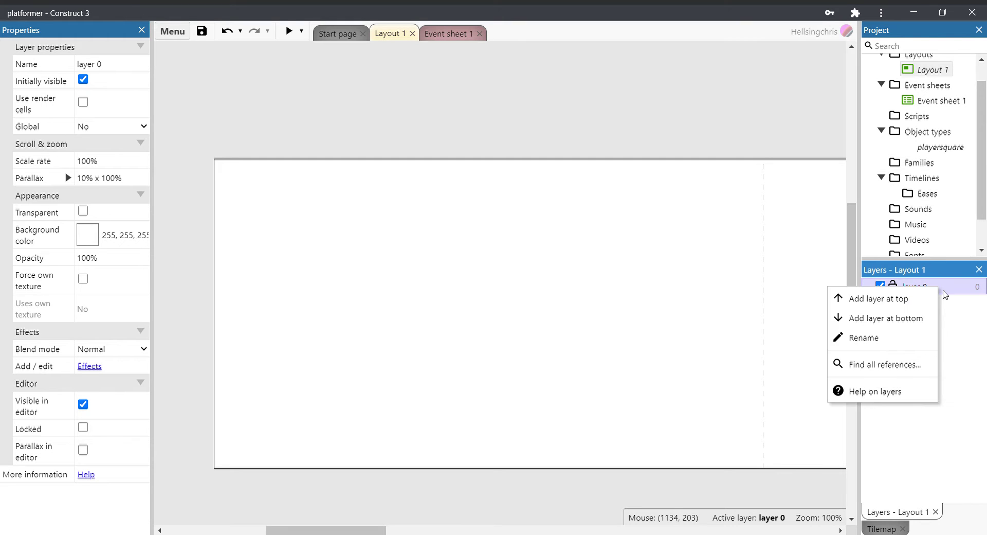
click(901, 338)
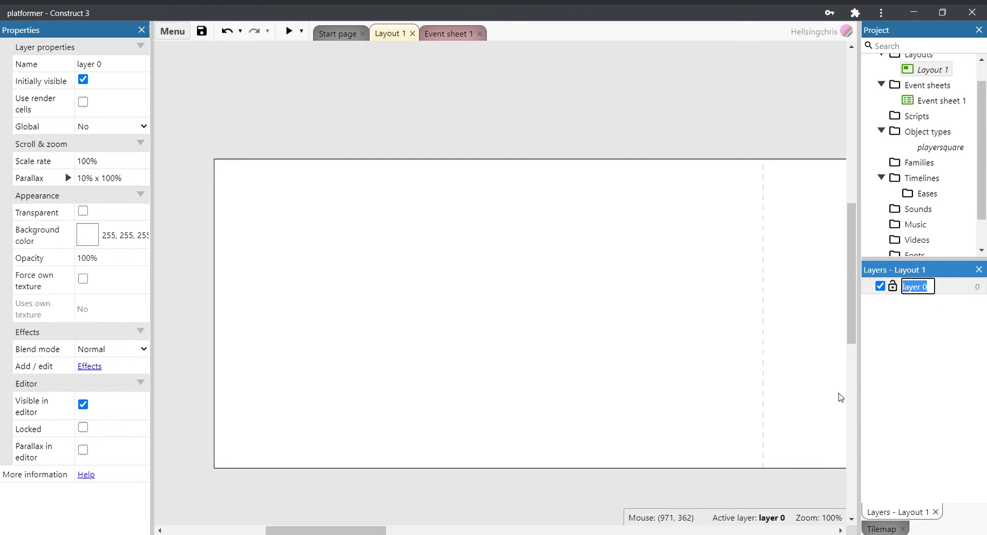
text(Backgroun)
text(d back)
key(Return)
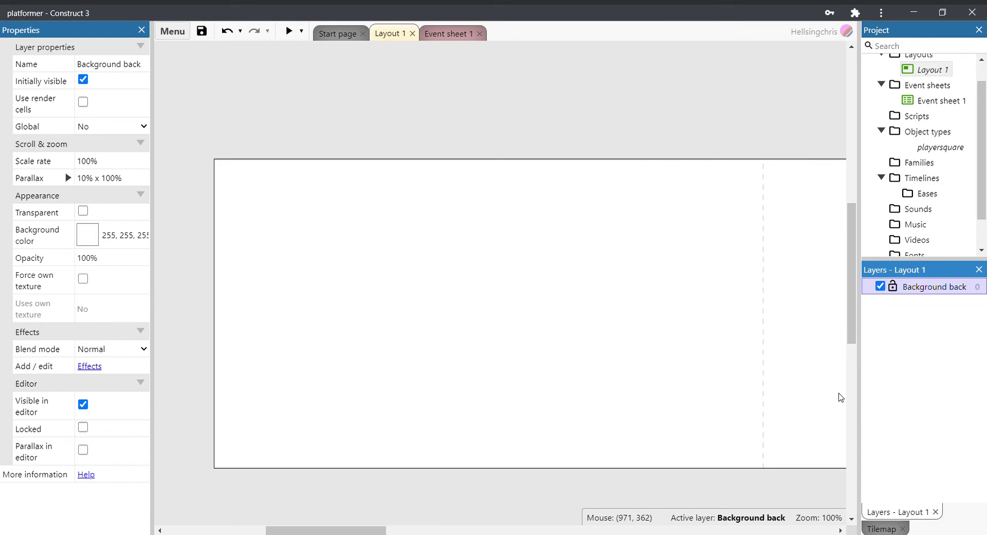
- Add layers named 'Background Middle' and 'Background Front' above Background back
right_click(915, 288)
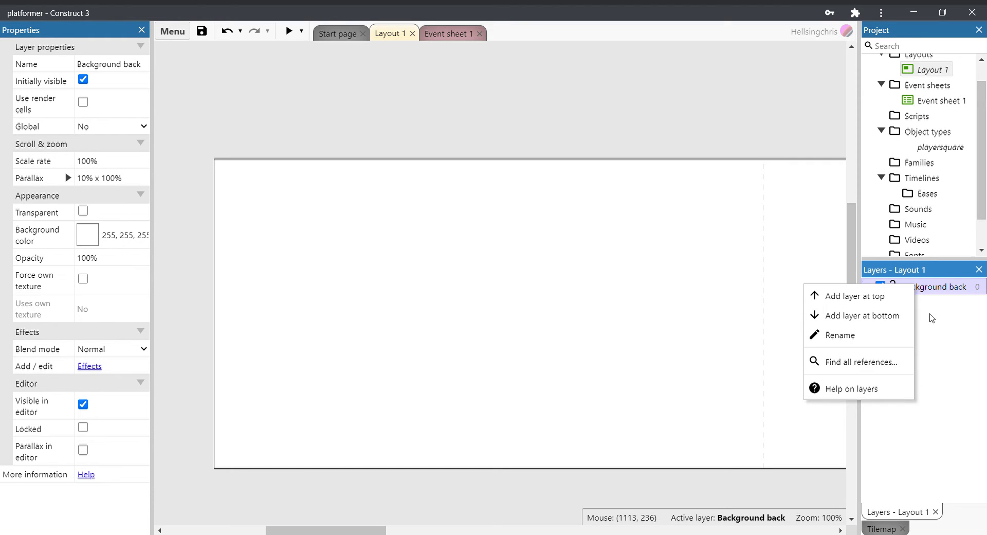
click(892, 300)
text(Bac)
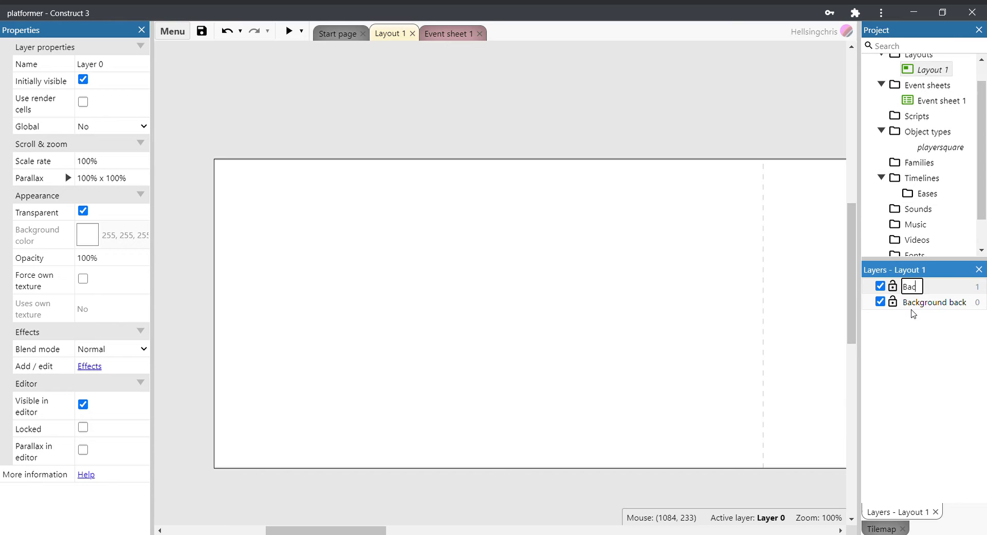
text(kground Middle)
key(Return)
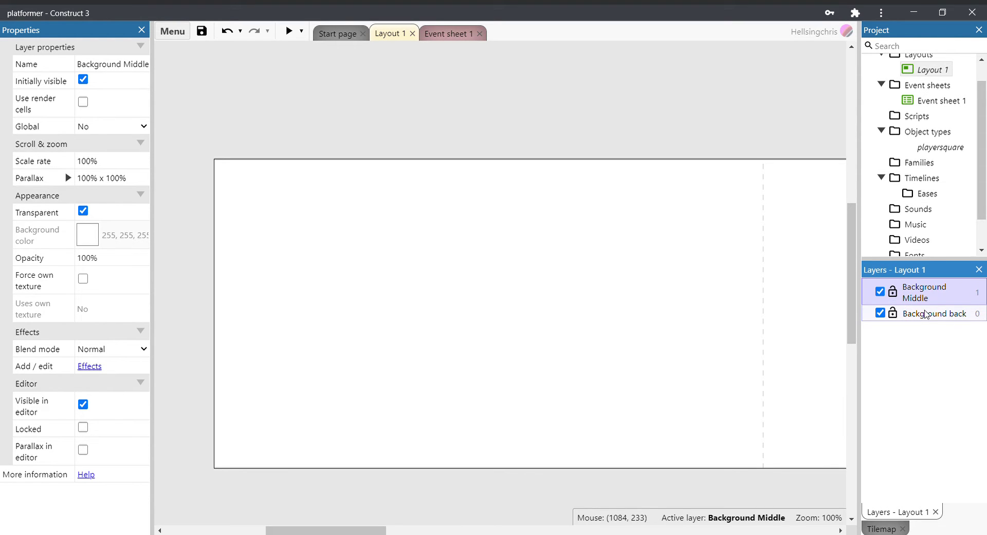
right_click(920, 295)
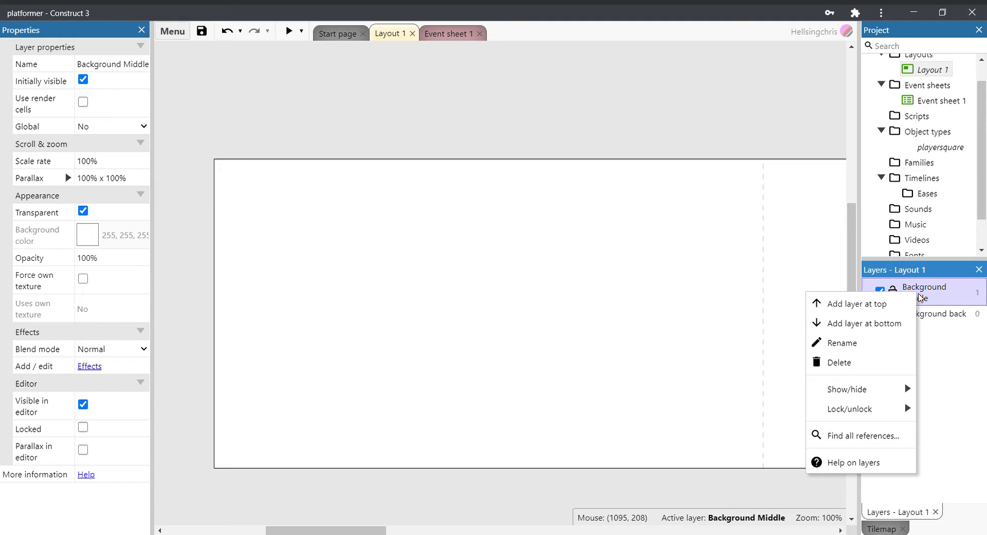
click(894, 303)
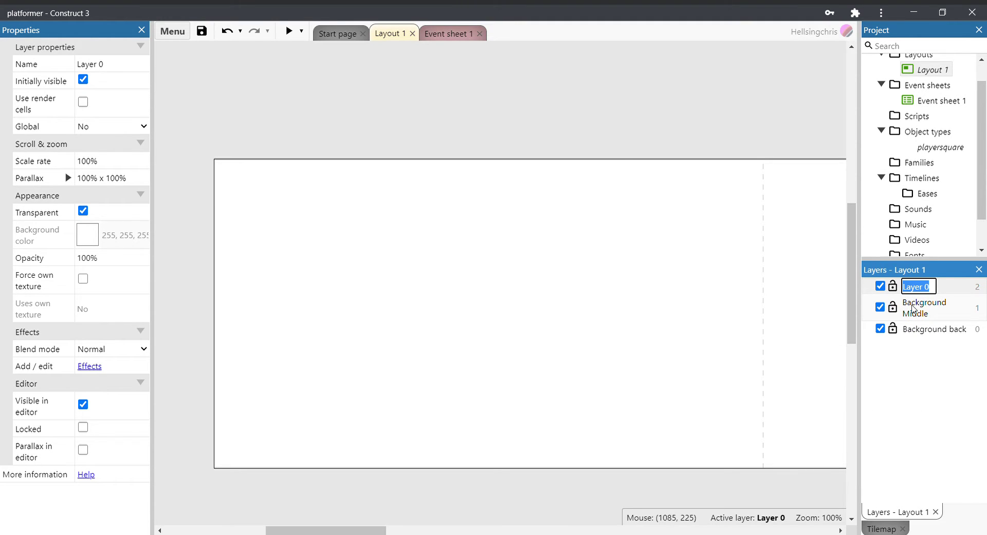
text(Background)
text( Front)
key(Return)
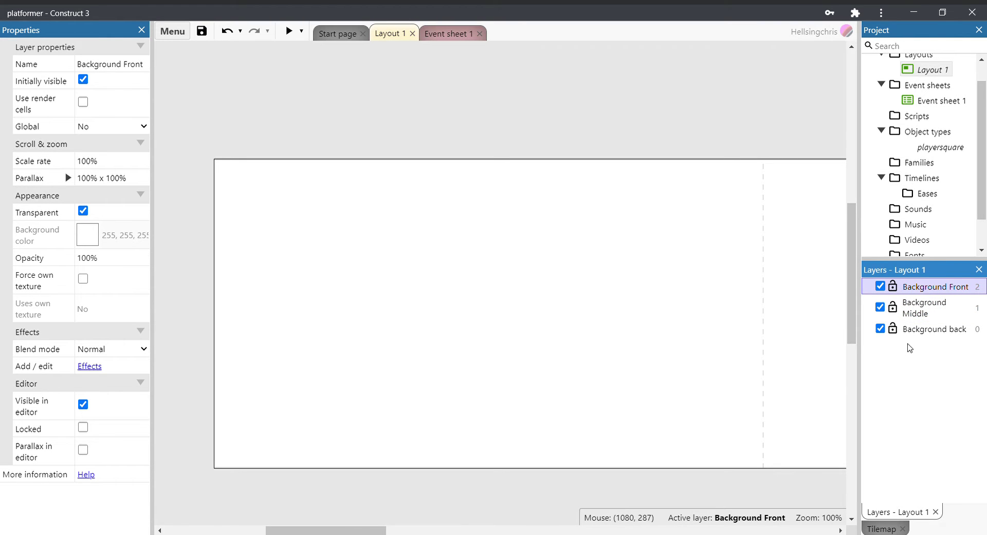
- Add the 'Action' and 'UI' layers at the top of the stack
right_click(913, 288)
click(810, 301)
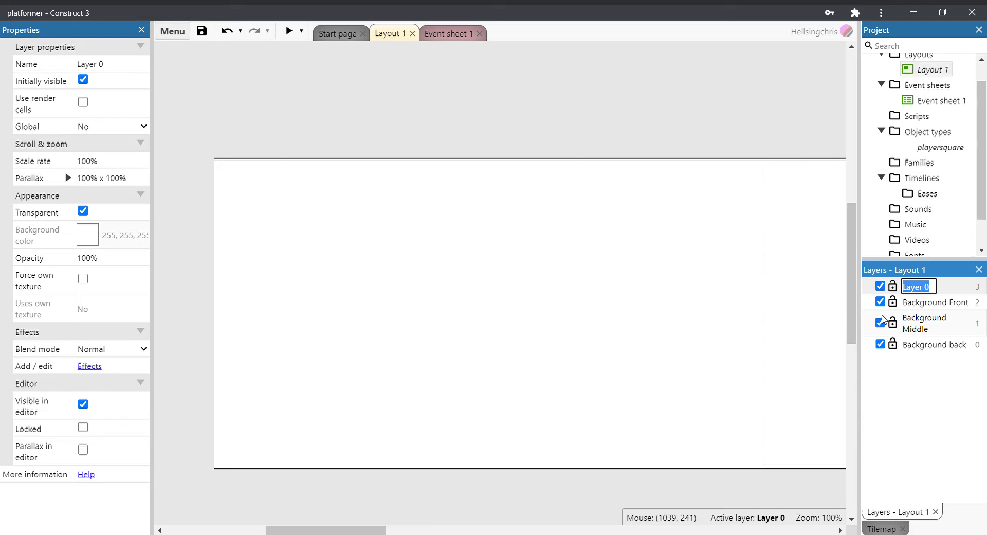
text(Action)
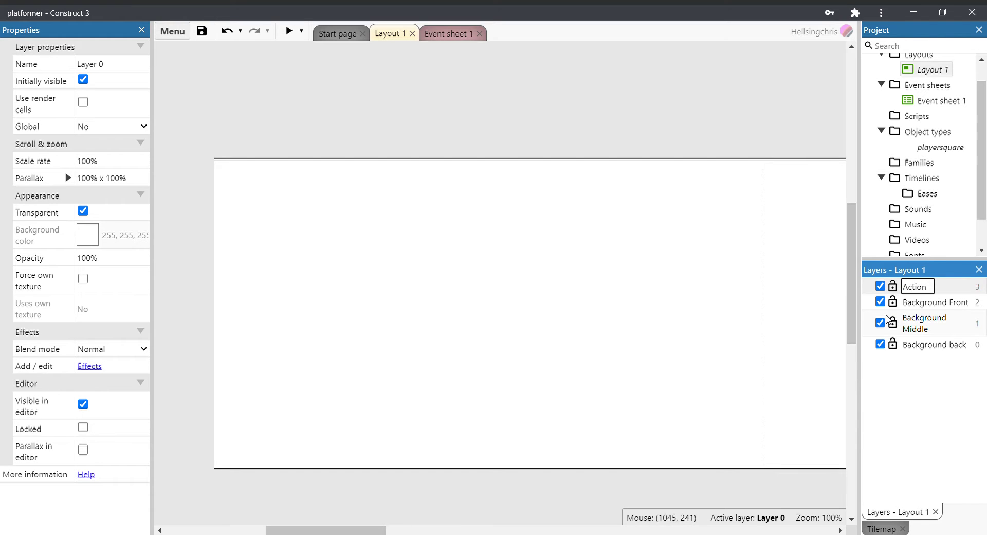
key(Return)
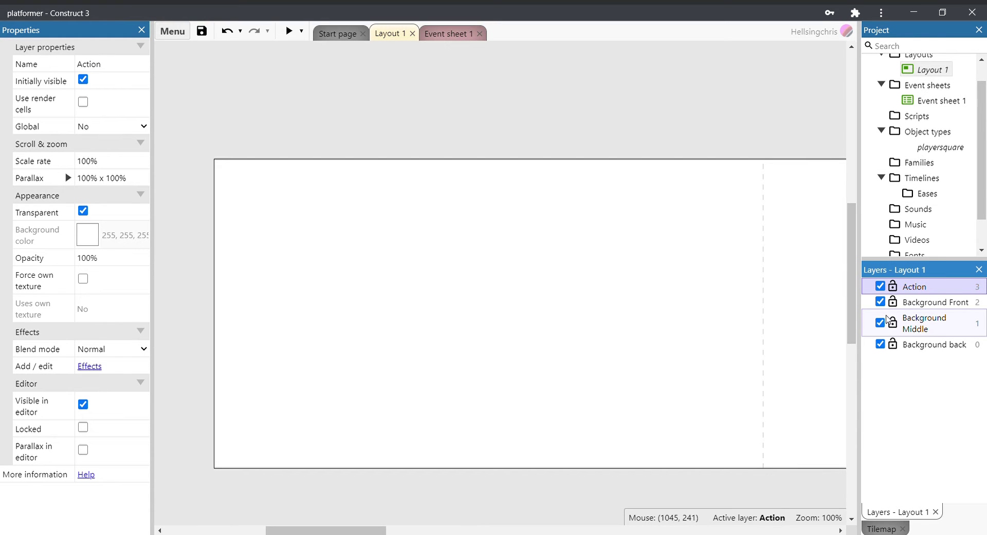
right_click(917, 287)
click(892, 297)
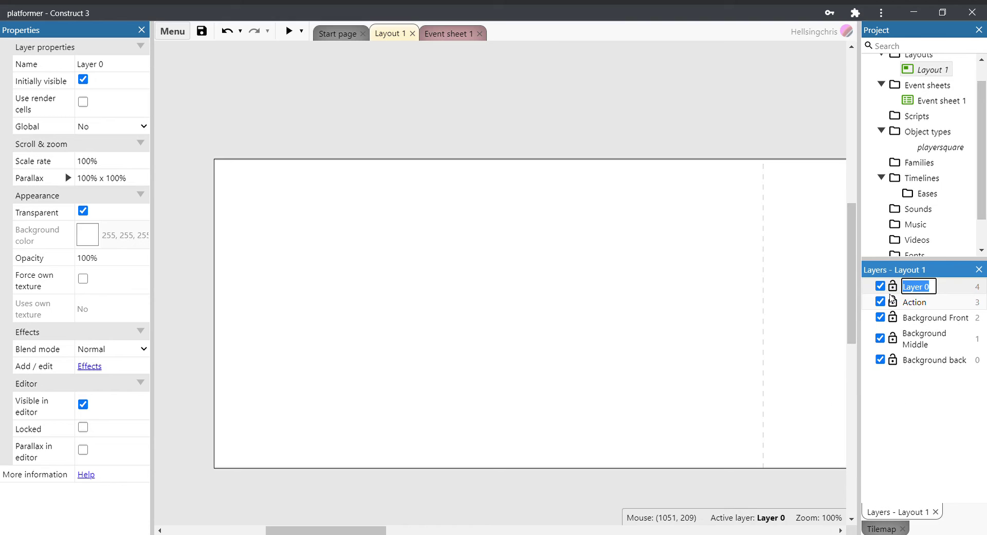
text(UI)
key(Return)
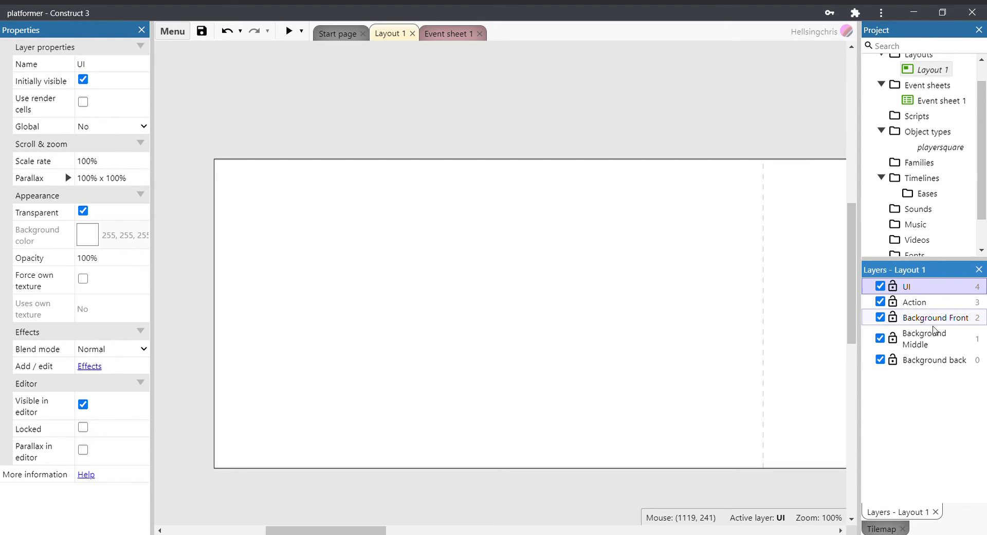
click(929, 363)
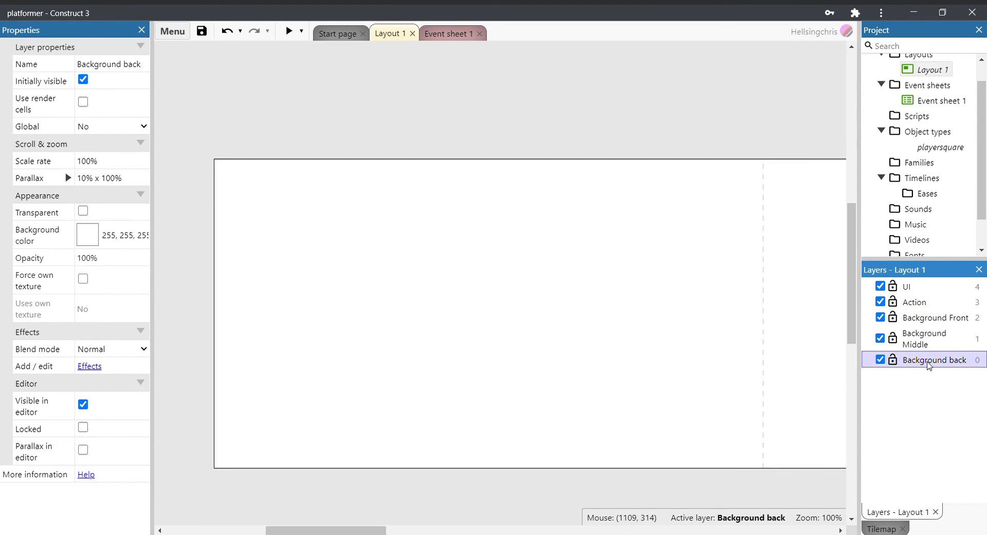
click(88, 182)
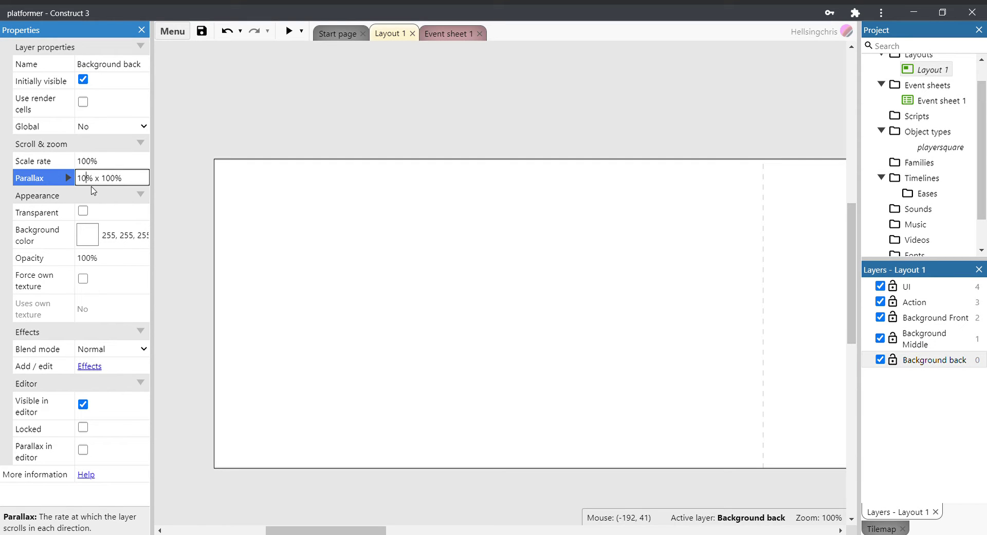
click(84, 184)
drag(95, 183, 75, 183)
text(10)
text(%)
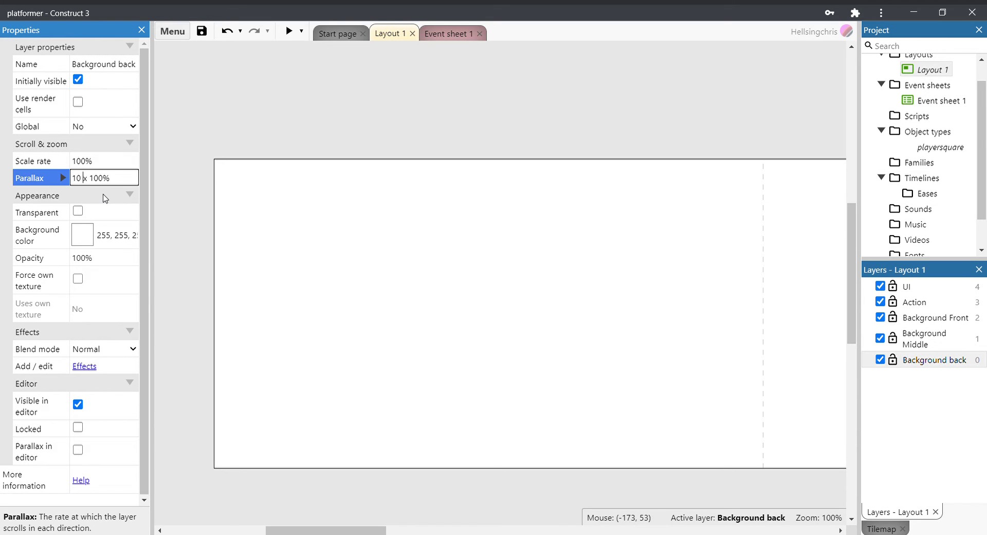
click(105, 198)
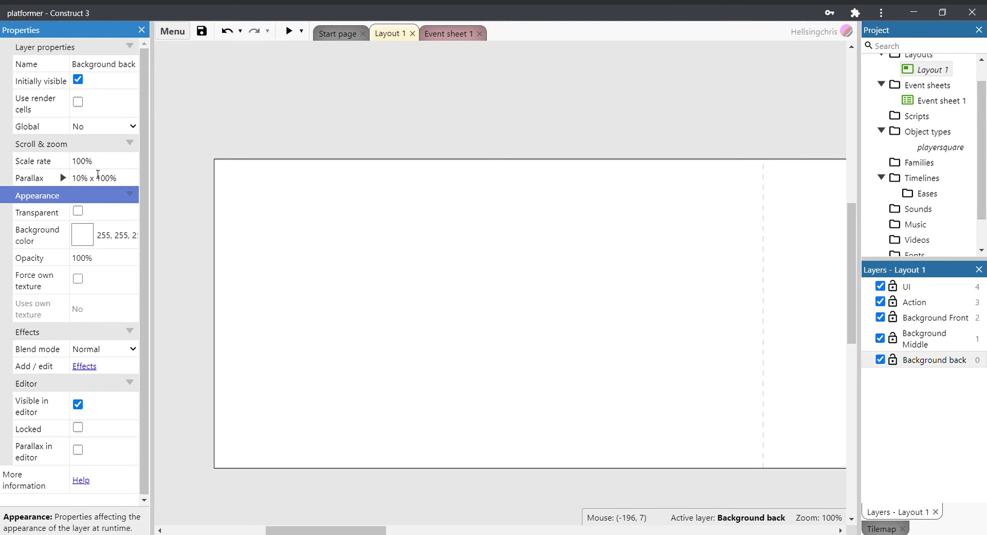
- Set the Background Middle layer's parallax to 40% x 100%
click(925, 341)
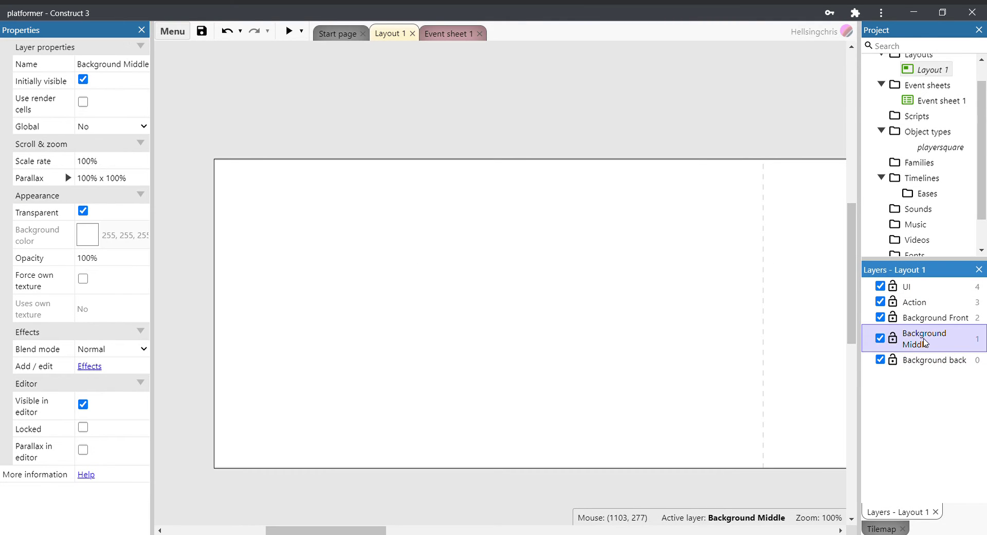
click(94, 179)
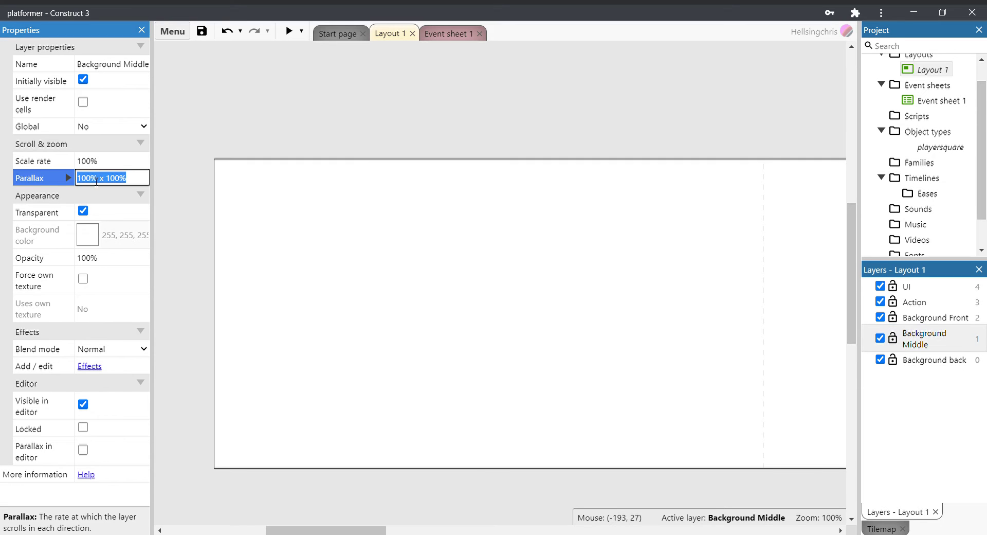
double_click(100, 180)
key(Left)
key(Right)
key(Right)
double_click(101, 180)
text(40)
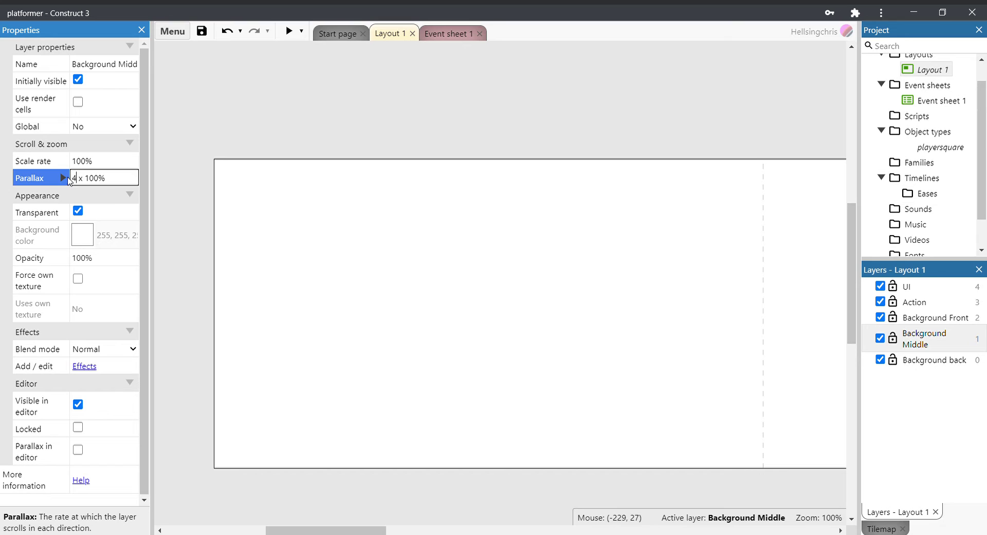
click(112, 196)
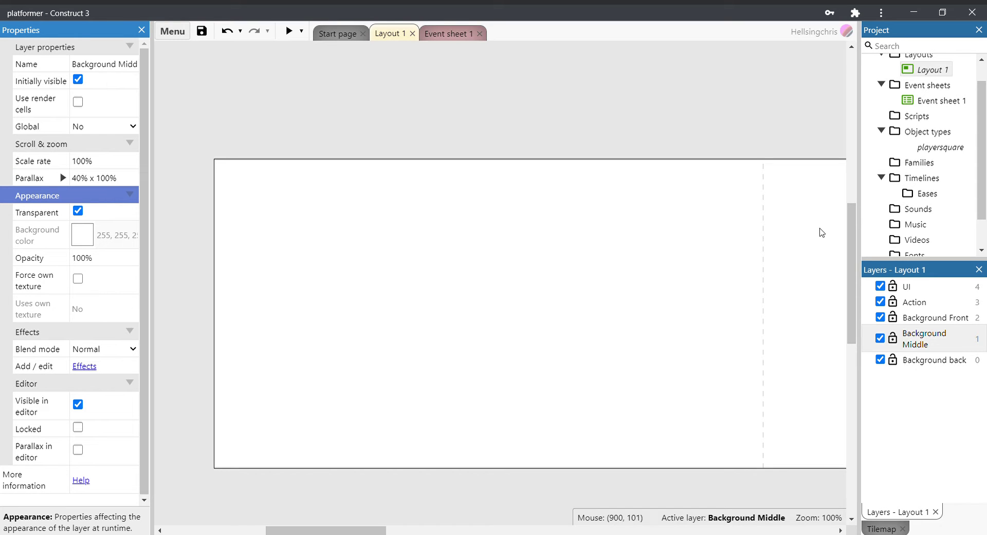
- Set the Background Front layer's parallax to 80% x 100%
click(924, 320)
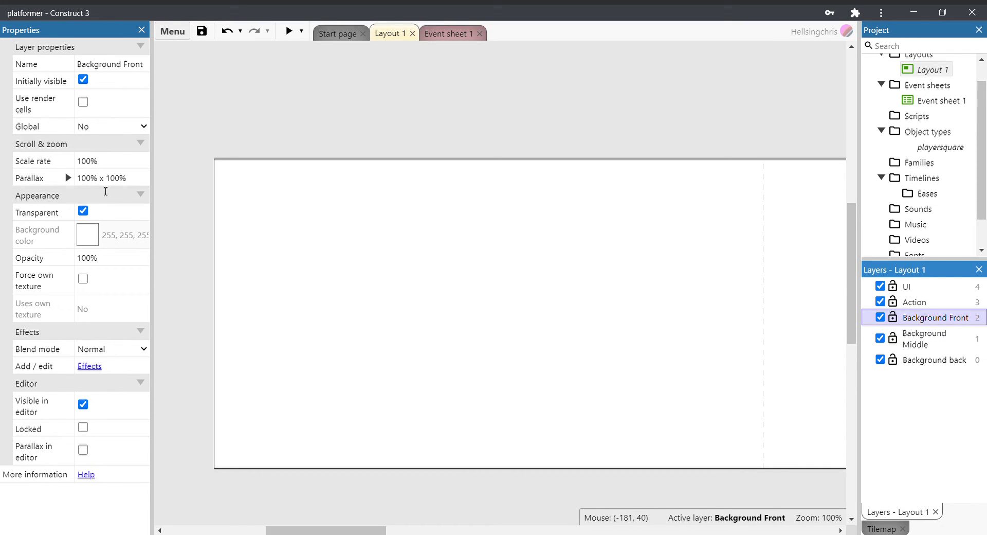
click(83, 180)
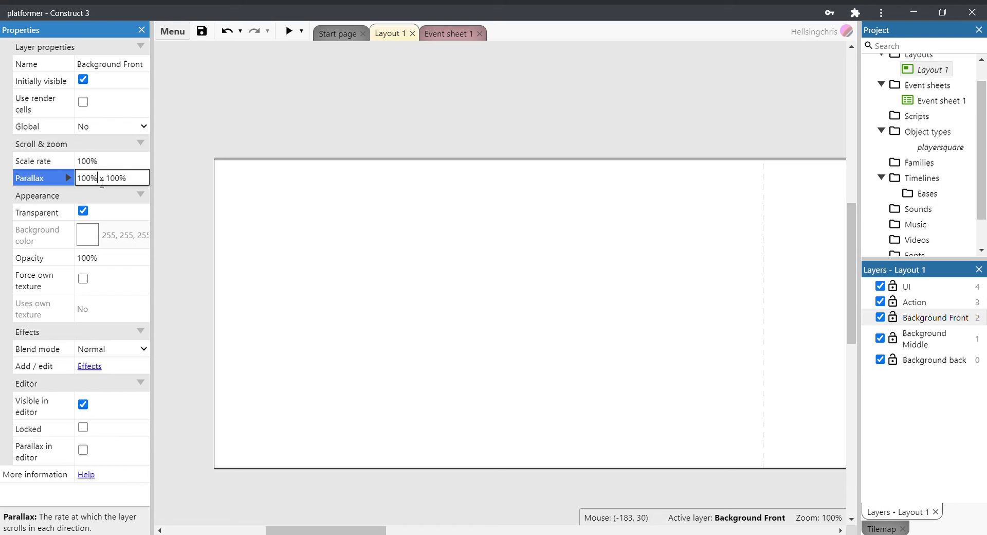
triple_click(102, 183)
click(102, 183)
text(80)
click(121, 191)
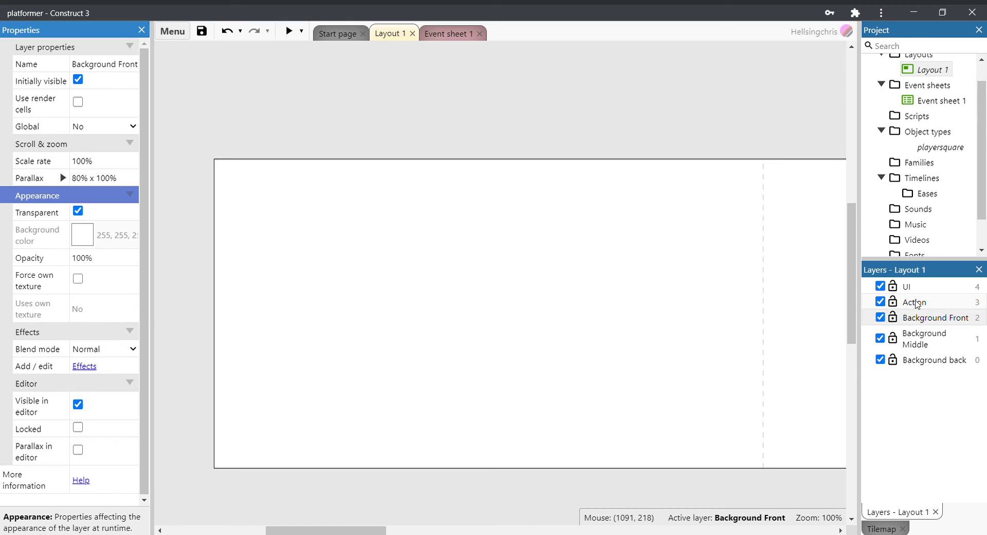
- Change the UI layer's Parallax property to 0 x 0
click(917, 304)
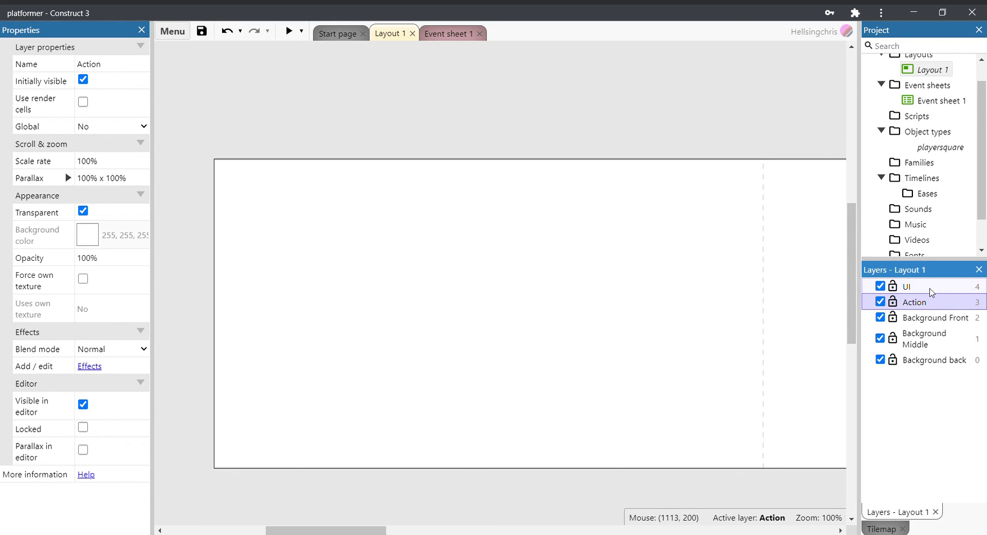
click(928, 286)
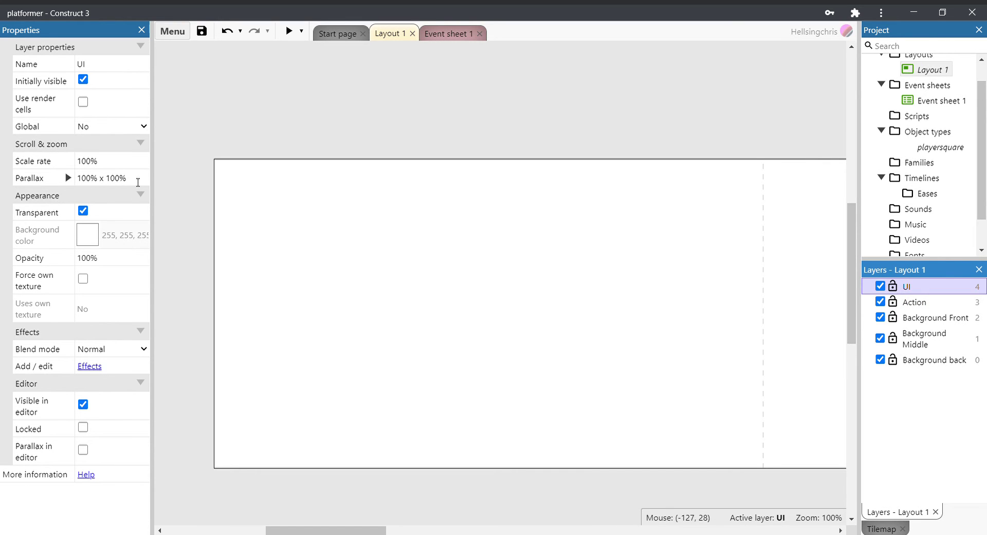
click(138, 182)
drag(138, 182, 83, 180)
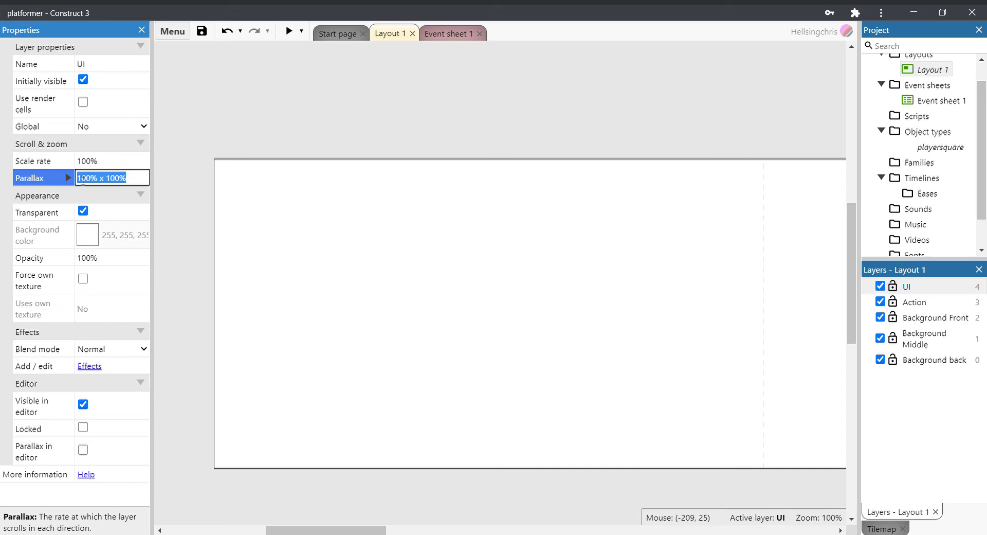
text(0 x0)
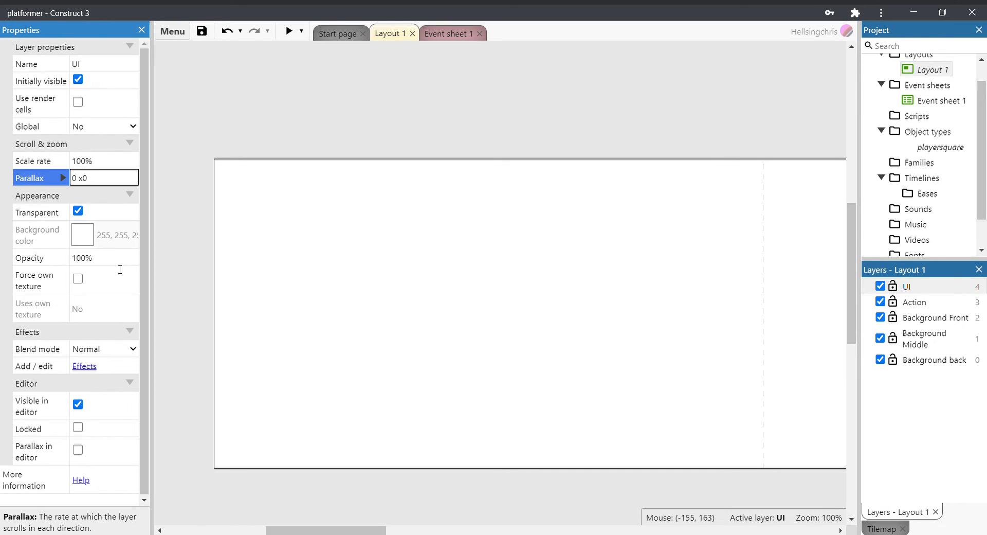
key(Tab)
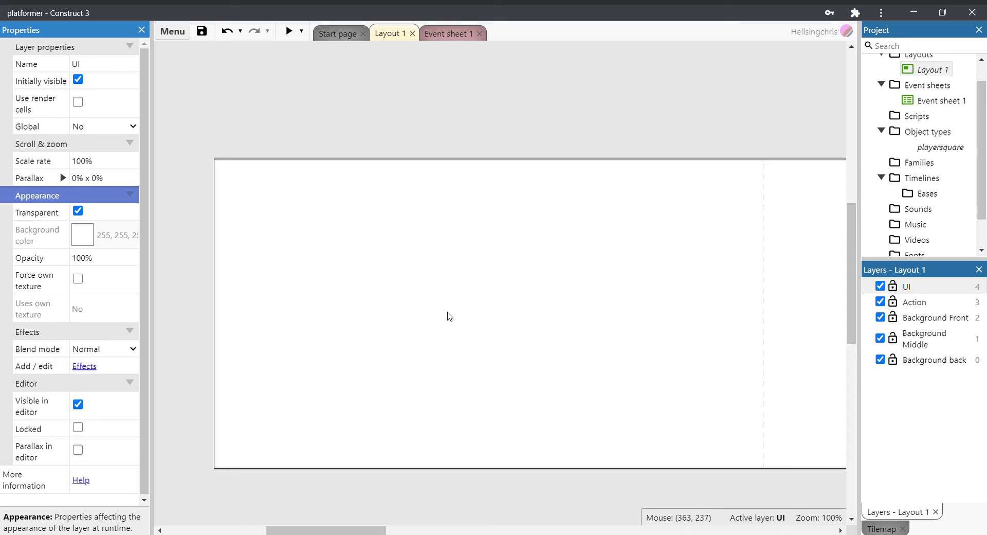
- Select the Action layer in the Layers panel to make it active
click(936, 308)
click(936, 308)
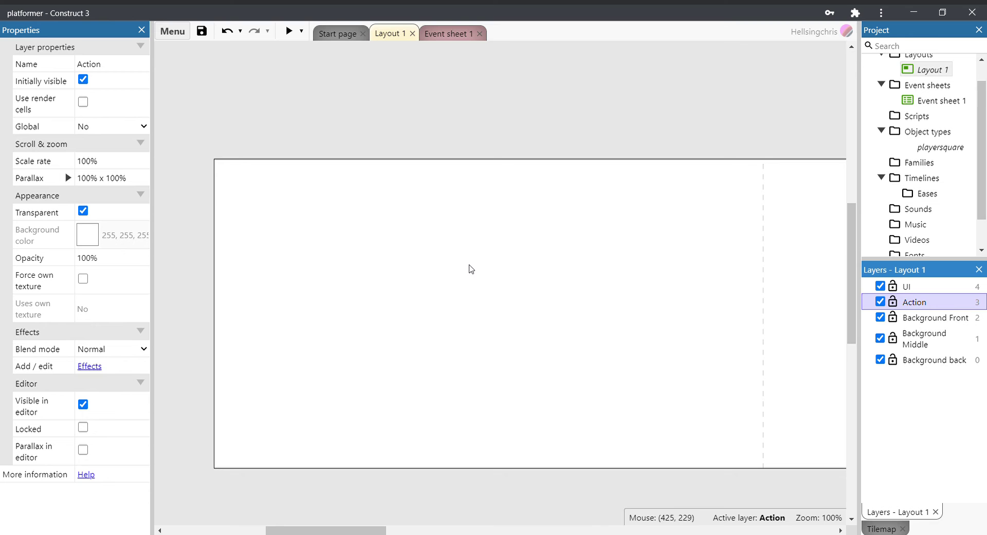
- Insert a new Sprite object type named 'platform1'
double_click(485, 283)
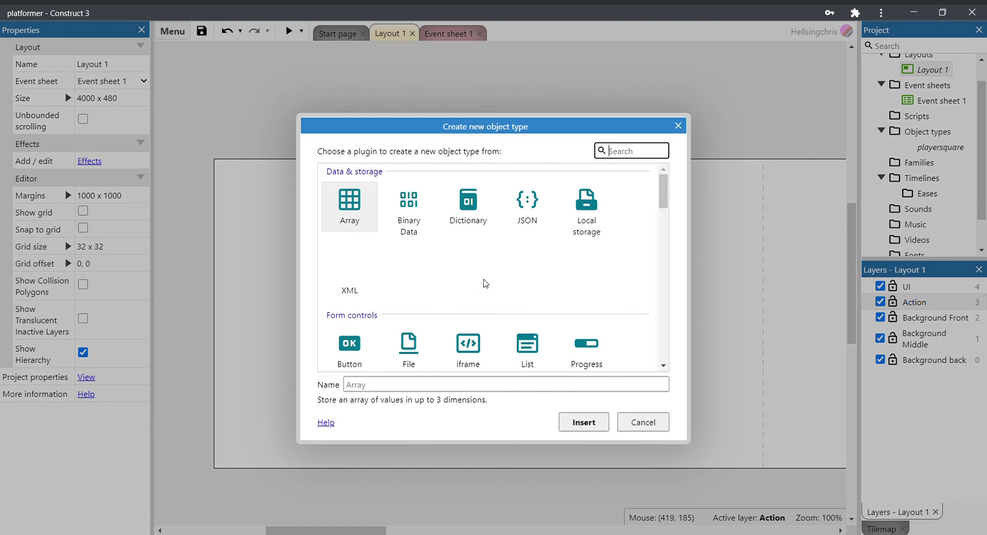
drag(665, 192, 674, 236)
click(512, 243)
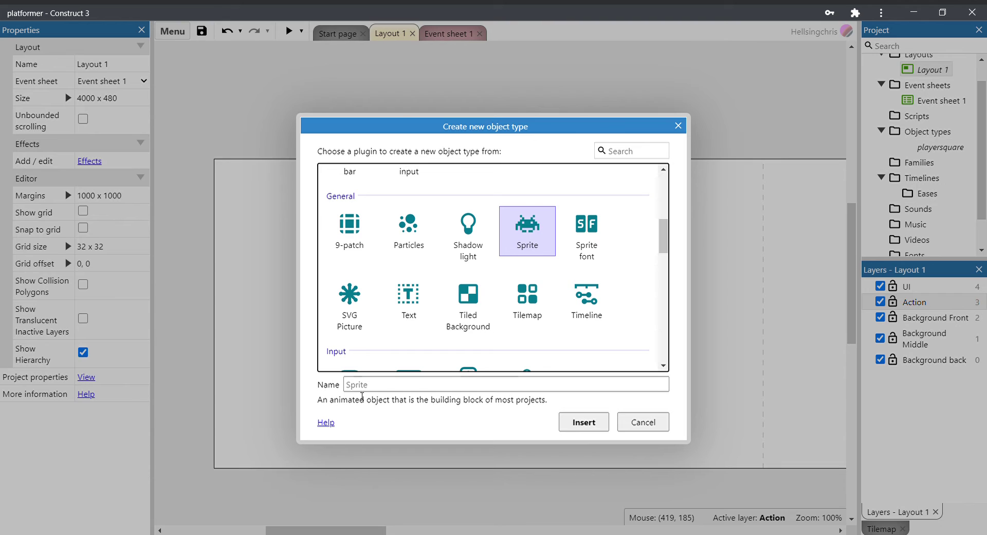
click(361, 386)
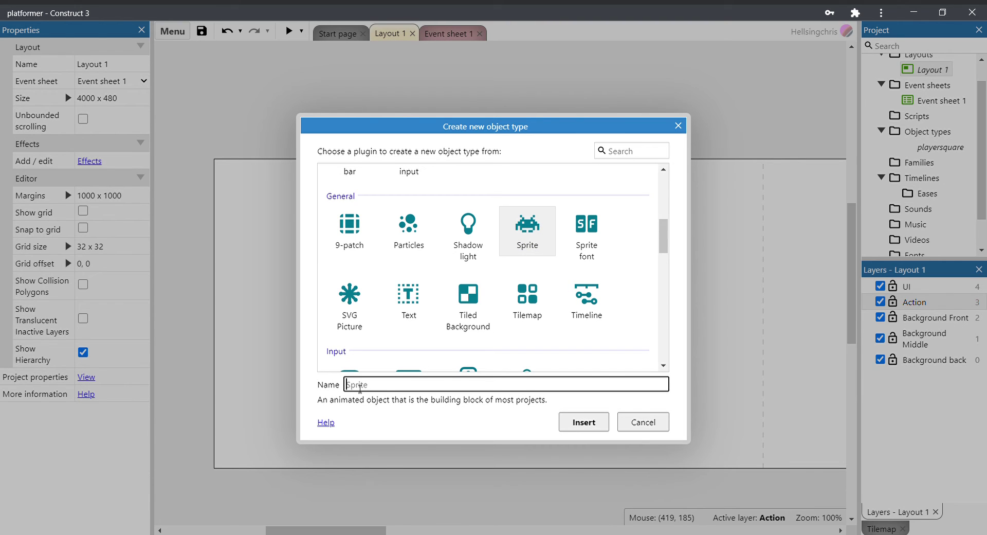
text(platform1)
drag(345, 386, 389, 391)
click(574, 431)
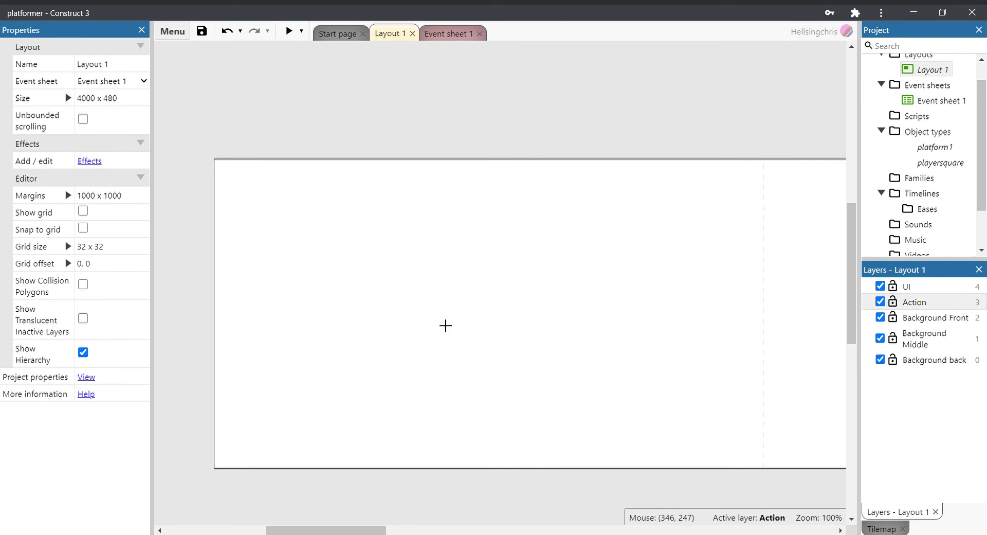
- Place a platform1 instance and resize its canvas to 200x15 for the whole animation
click(338, 268)
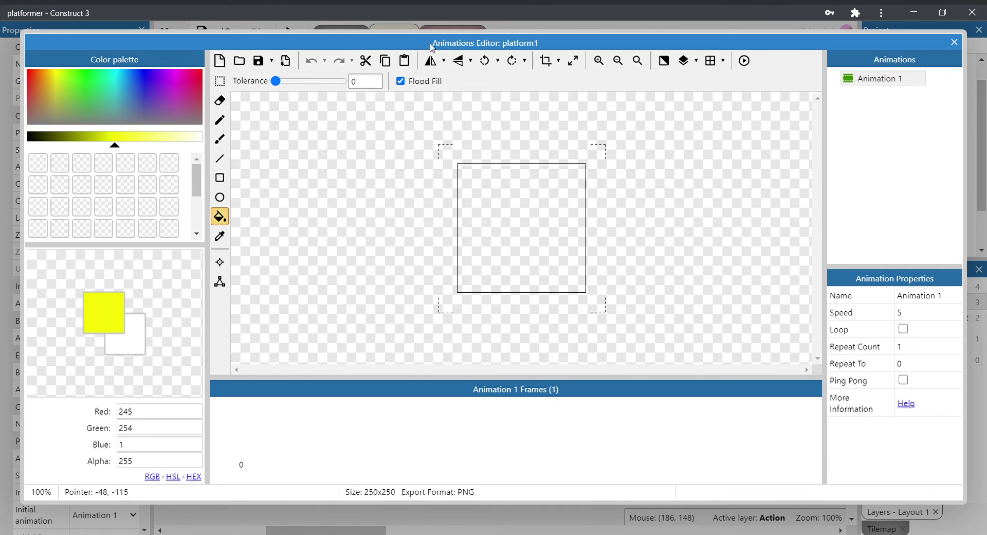
click(574, 61)
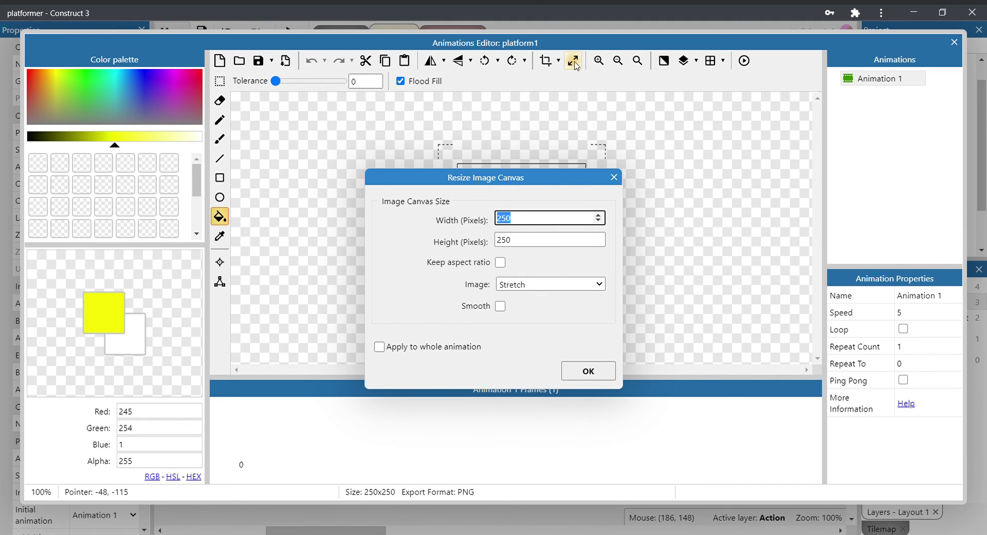
text(200)
key(Tab)
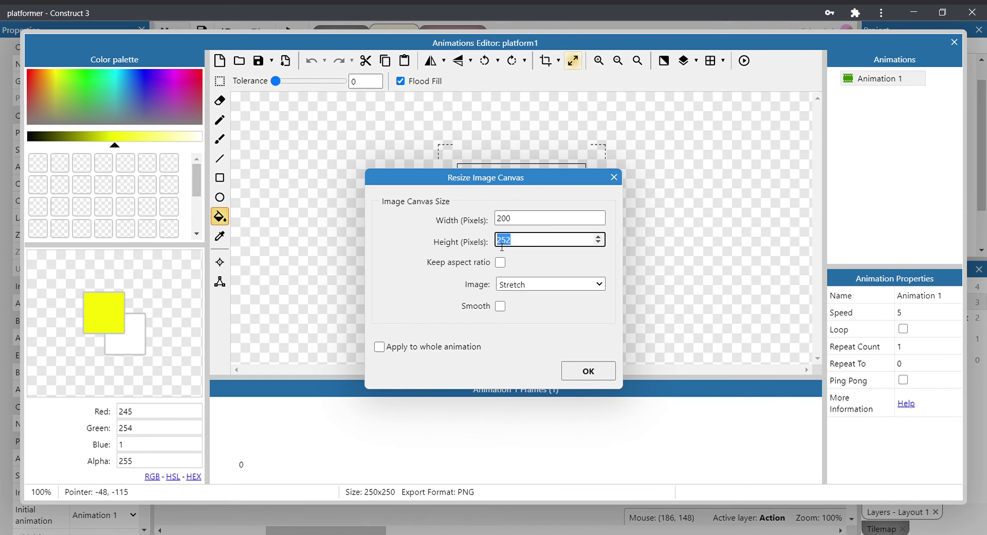
text(15)
click(380, 347)
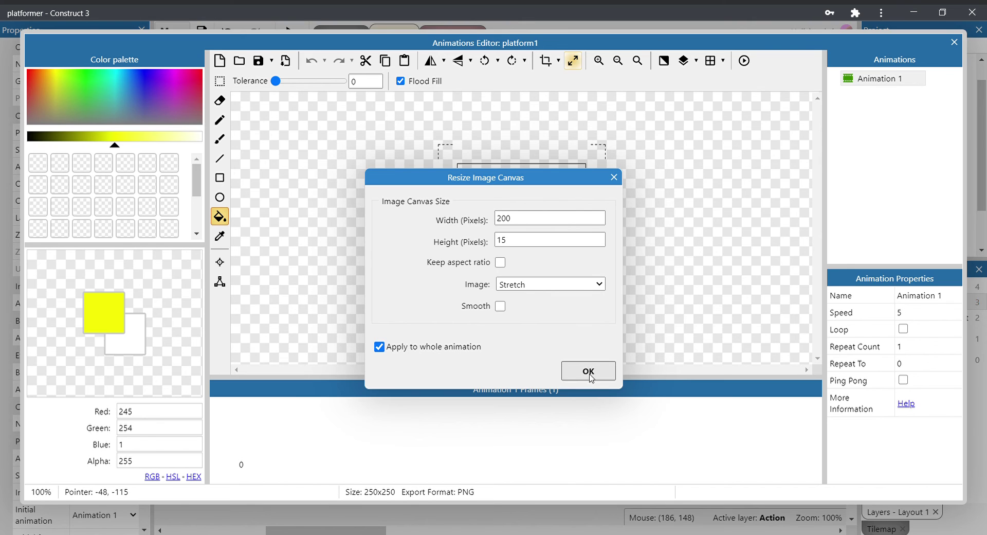
click(589, 372)
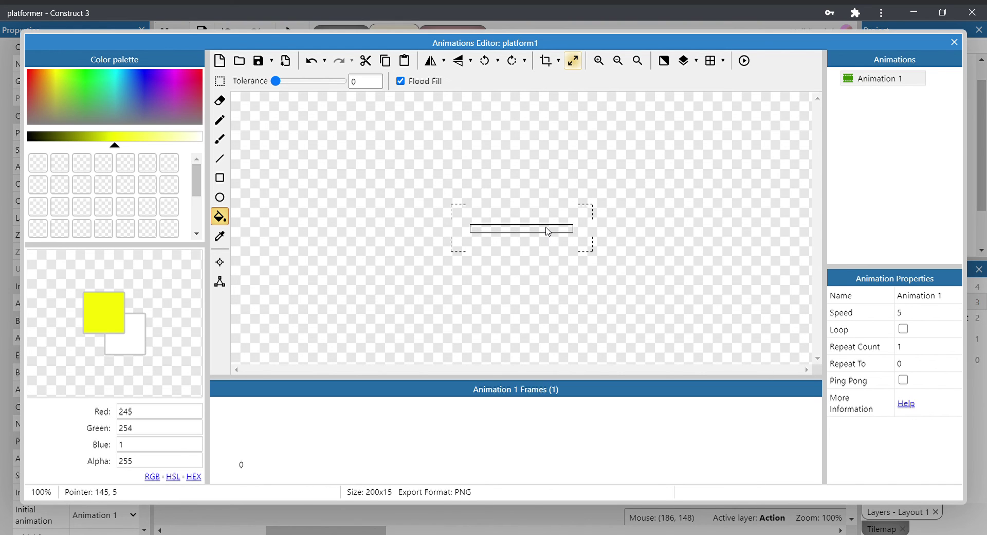
- Fill the platform1 image with solid blue and return to the layout
click(146, 72)
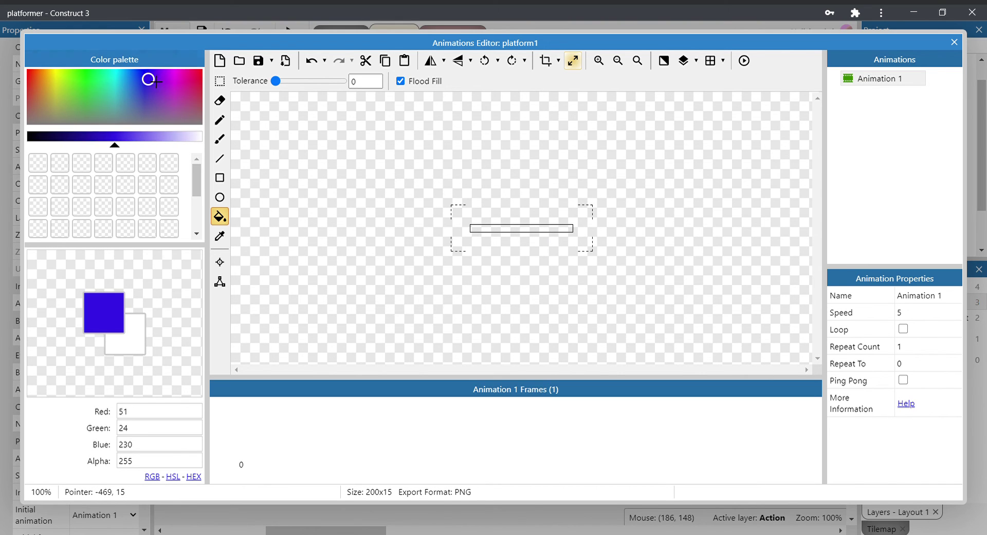
click(504, 229)
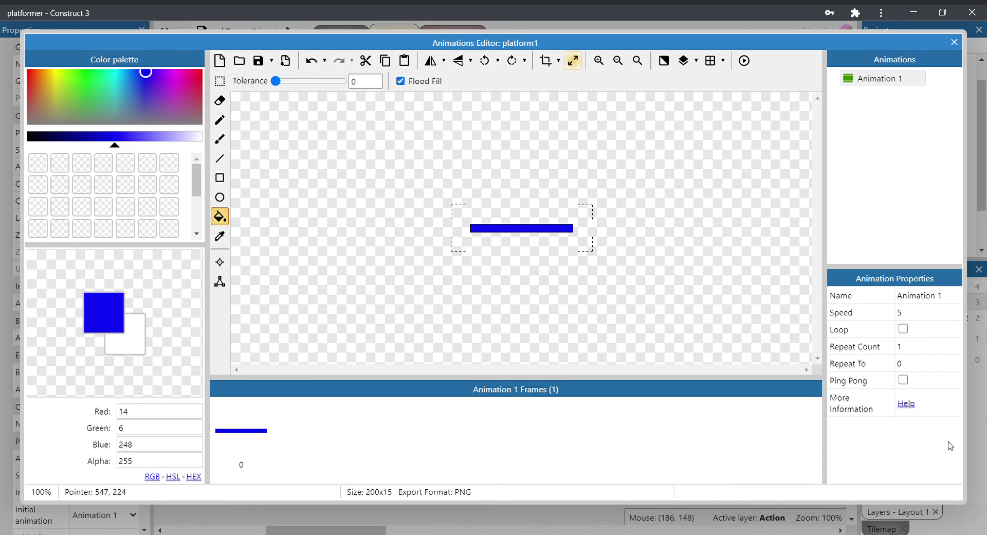
click(954, 42)
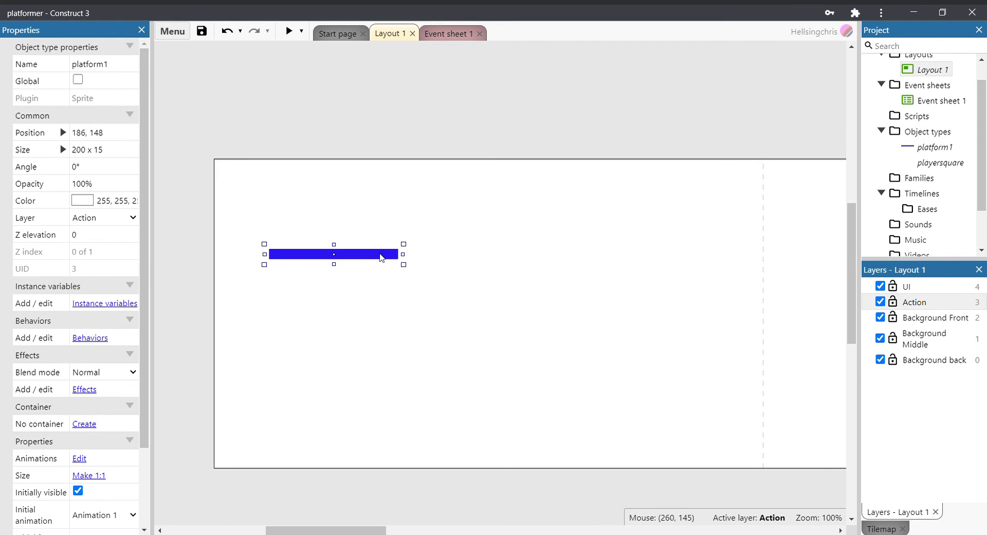
- Reposition the first platform and add two more platform1 instances at staggered heights
drag(379, 255, 348, 364)
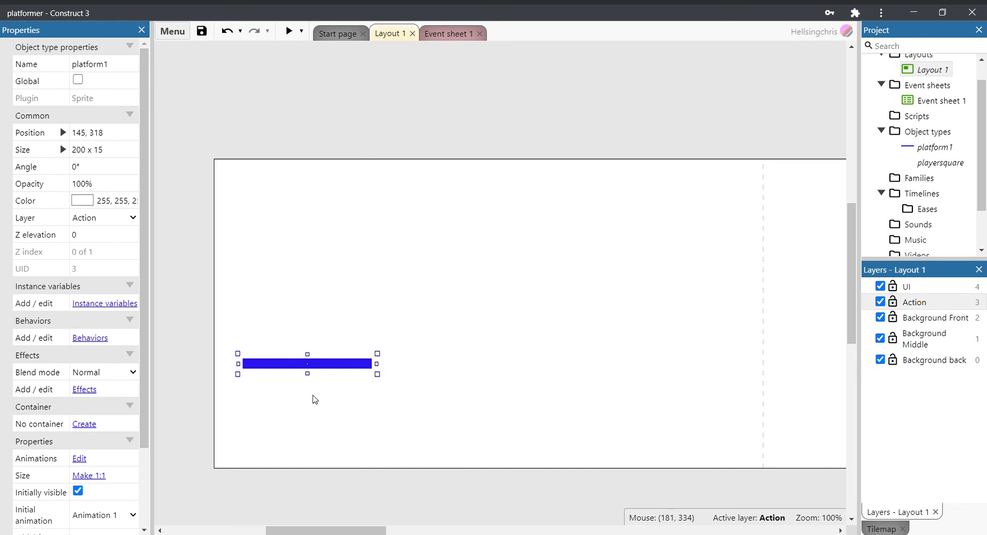
drag(934, 147, 540, 277)
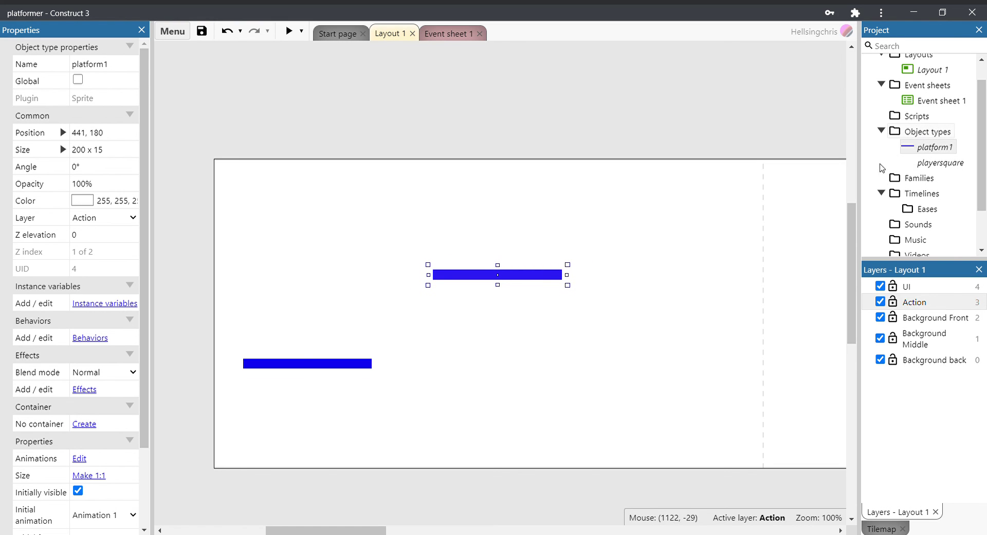
drag(928, 152, 696, 347)
drag(520, 277, 482, 299)
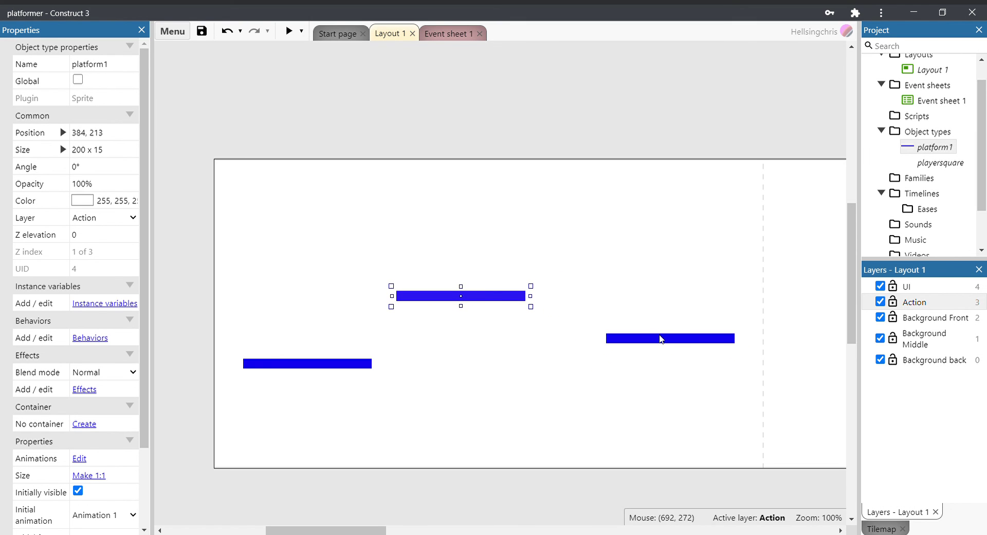
drag(662, 339, 618, 345)
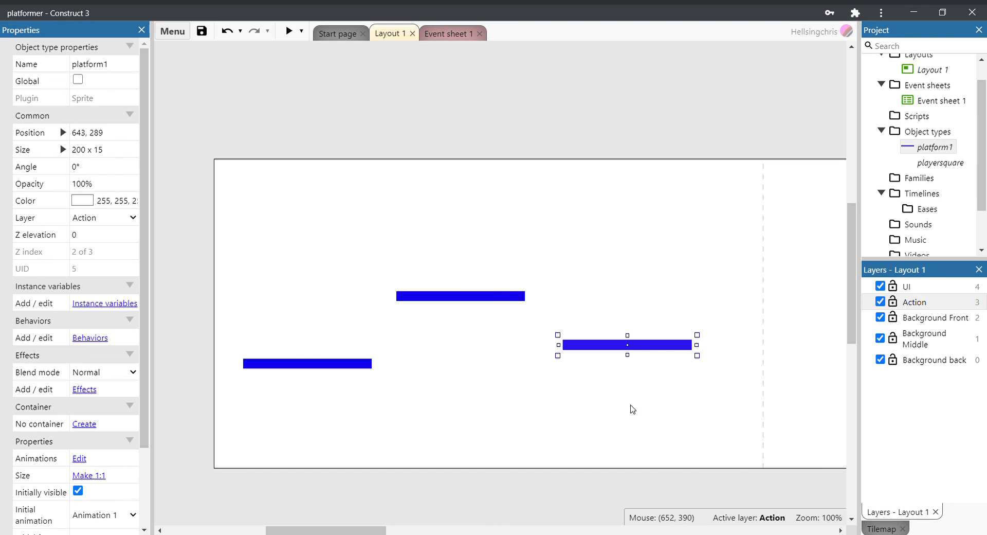
click(632, 407)
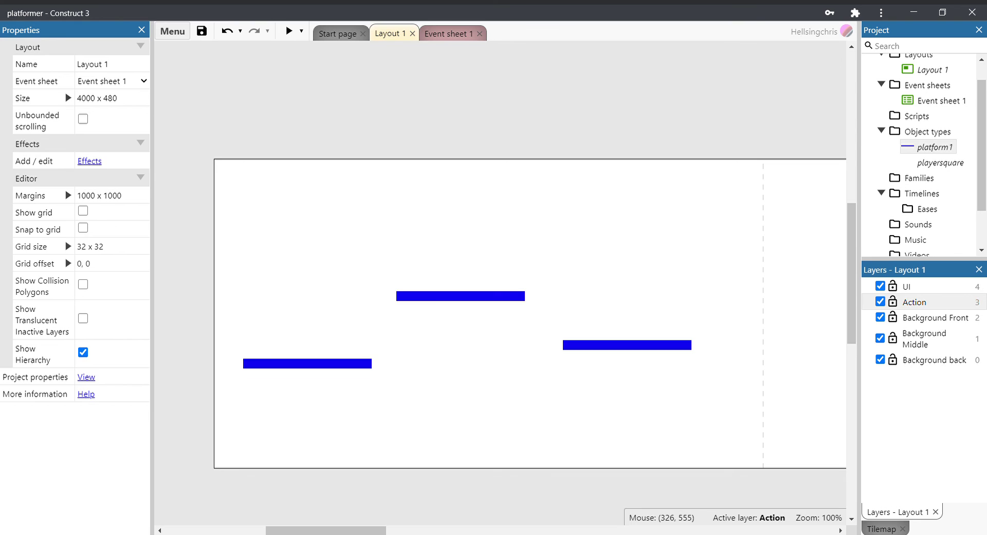
- Add fourth, fifth and sixth platform1 instances further across the layout
drag(273, 530, 283, 530)
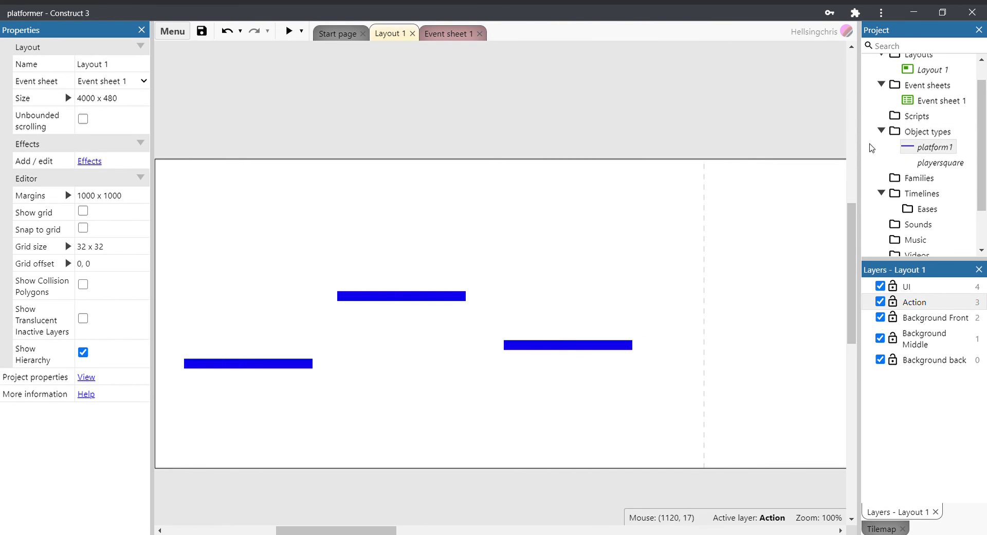
drag(929, 150, 727, 309)
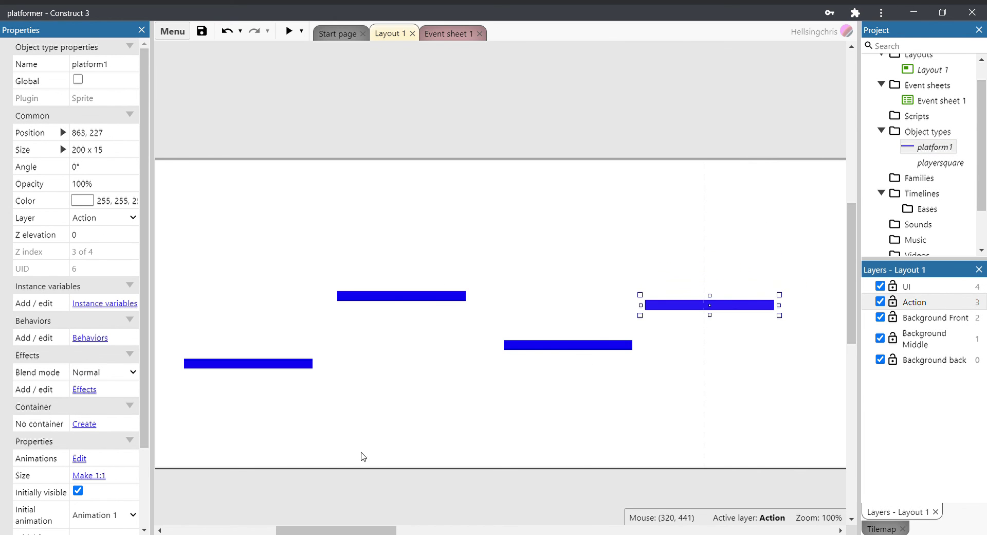
drag(350, 532, 422, 531)
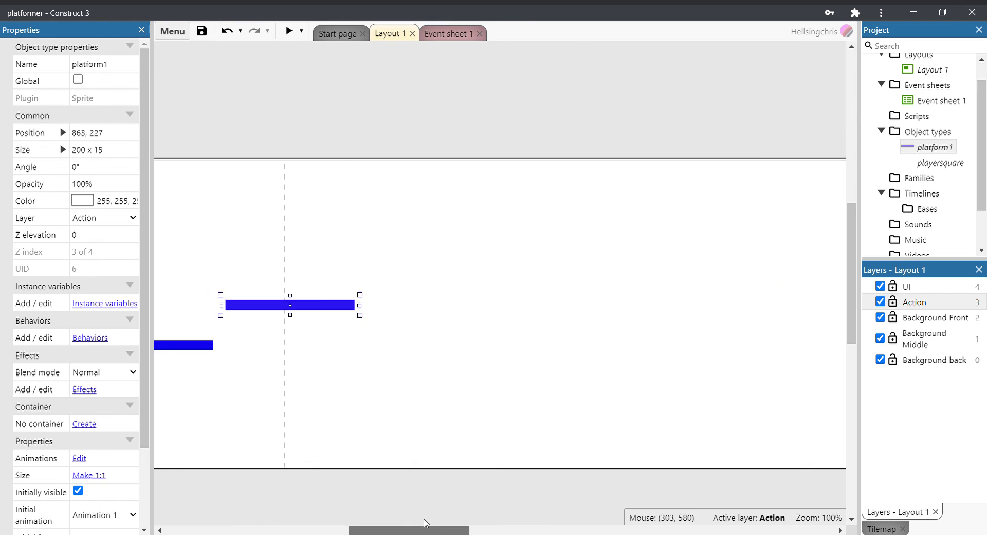
drag(928, 148, 446, 373)
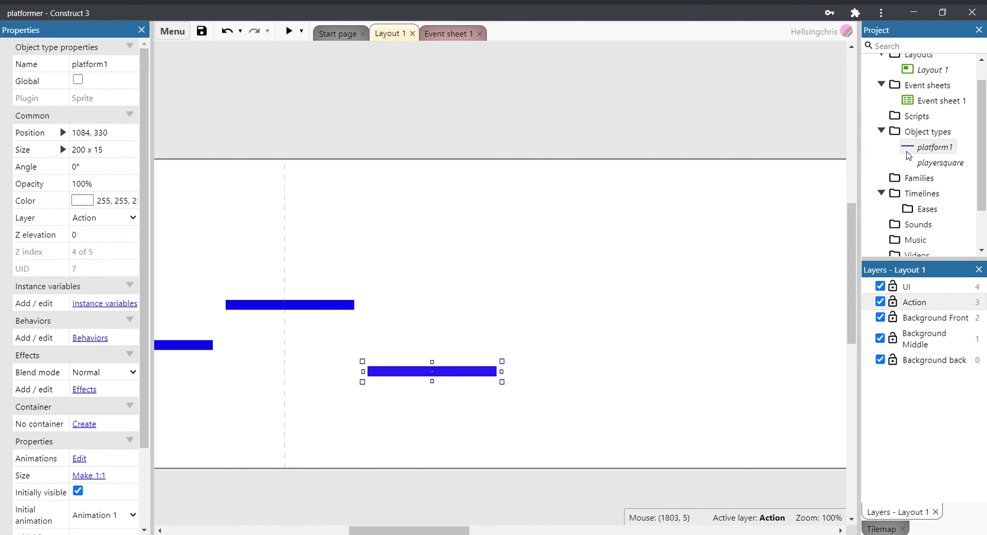
click(931, 147)
drag(829, 158, 601, 292)
drag(408, 530, 329, 531)
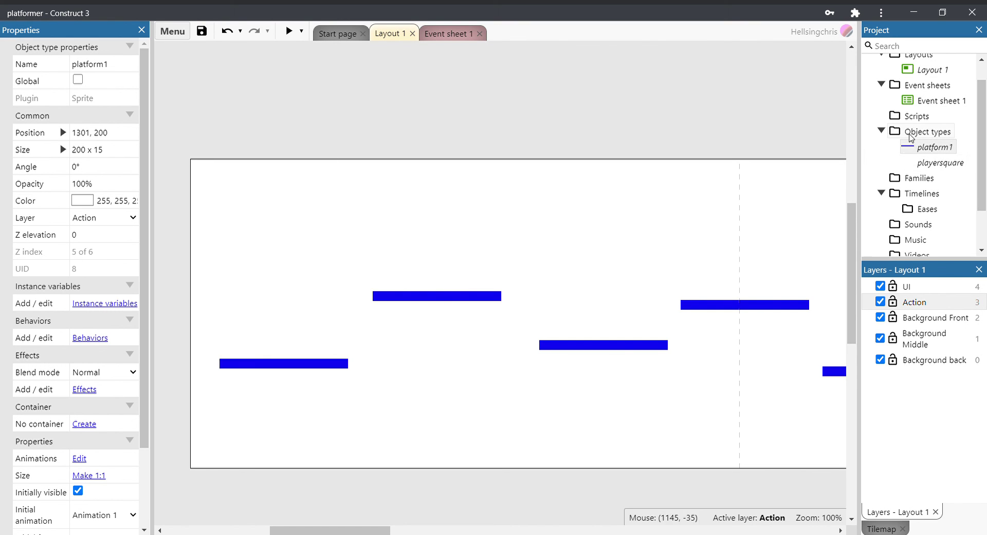
- Add the Solid behavior to platform1 through its Behaviors list
double_click(923, 148)
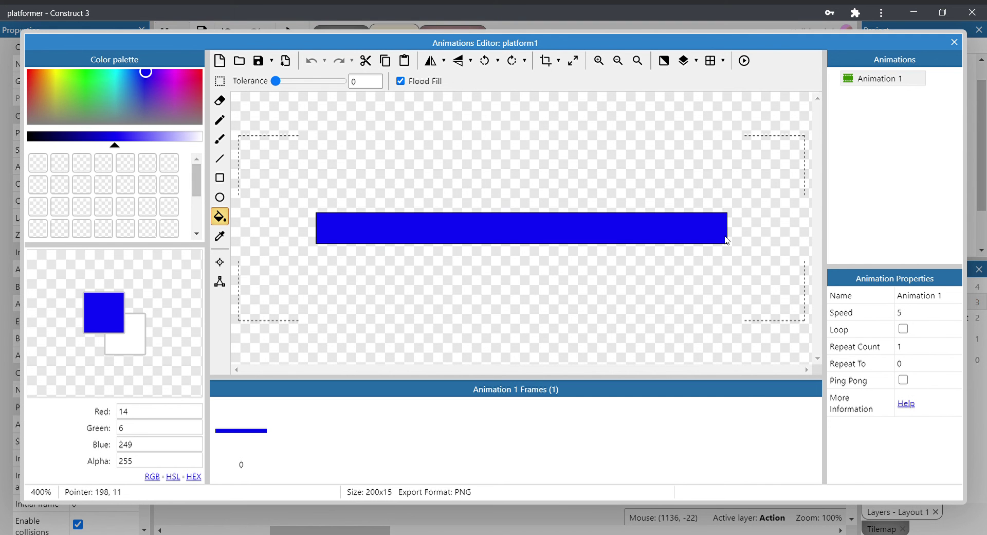
click(954, 42)
click(943, 148)
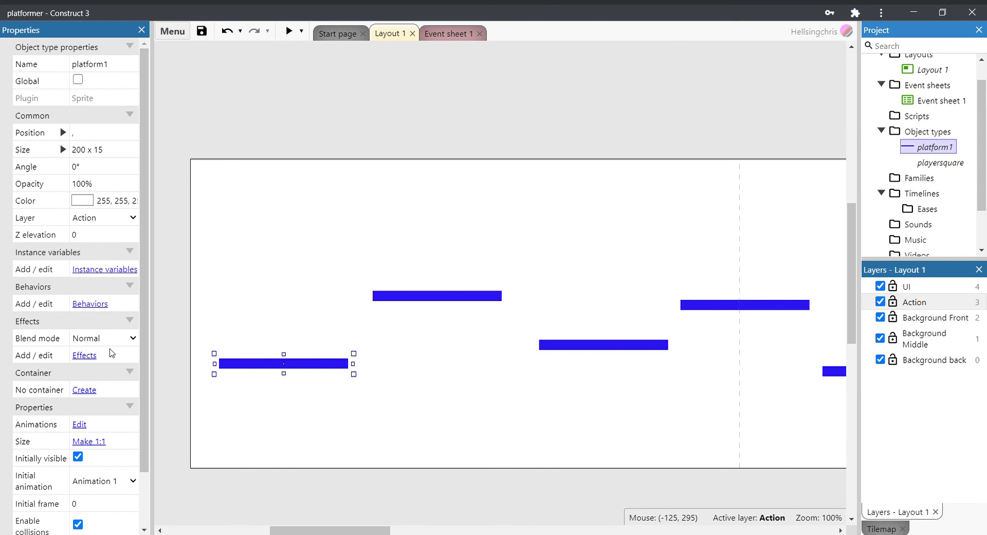
click(89, 308)
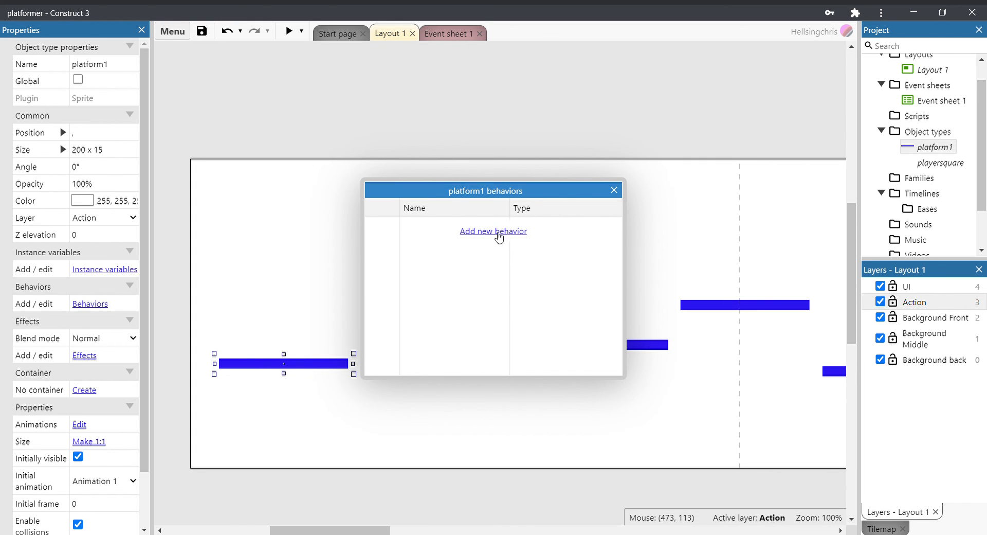
click(494, 234)
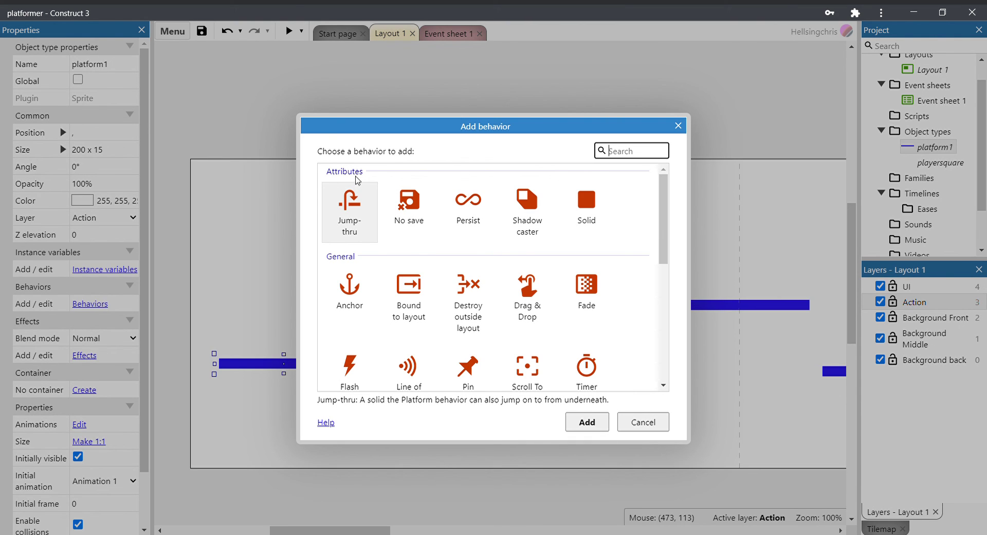
click(606, 207)
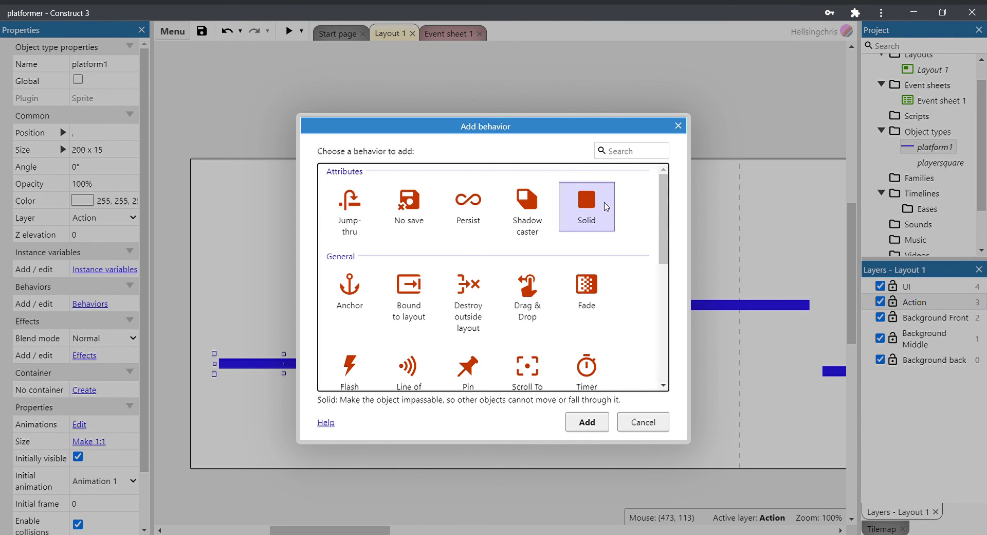
click(583, 422)
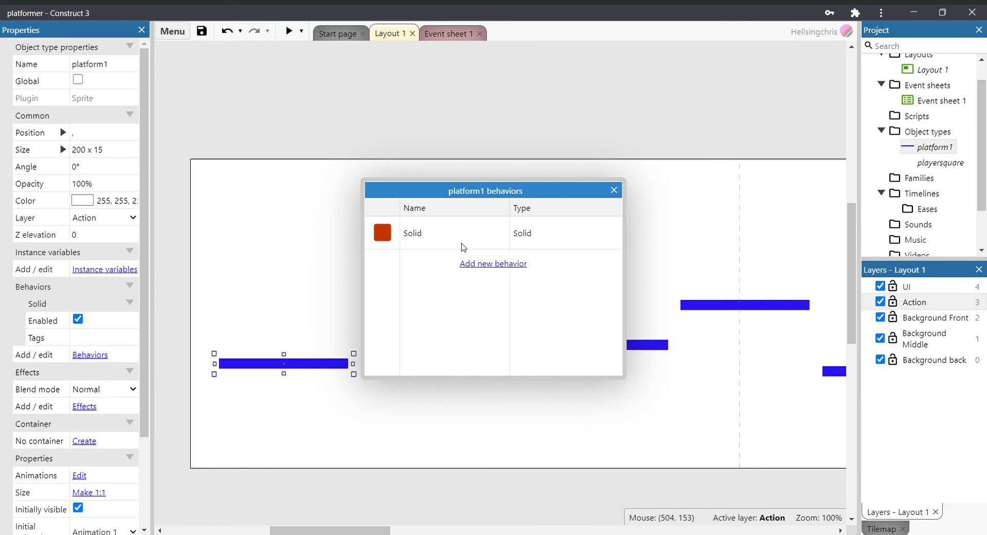
click(614, 191)
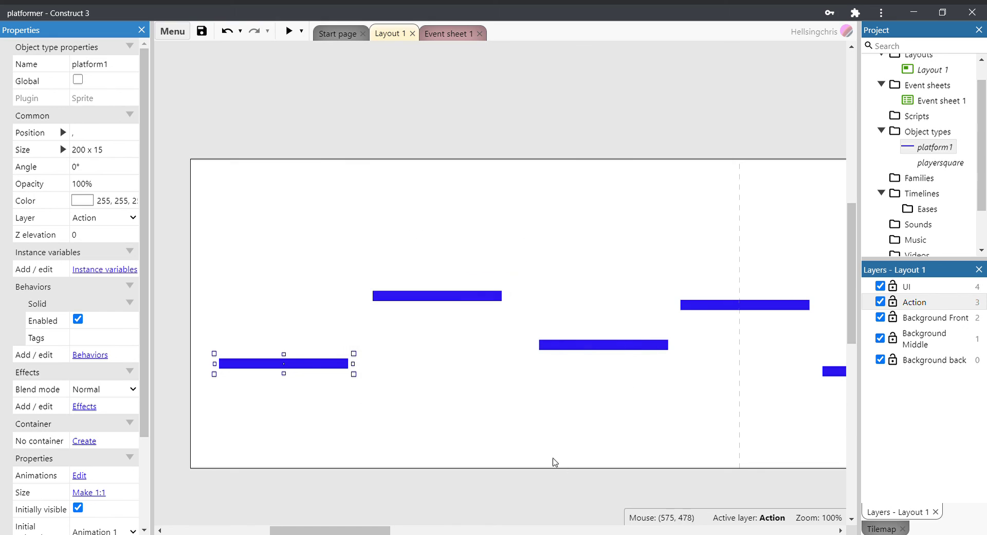
click(519, 421)
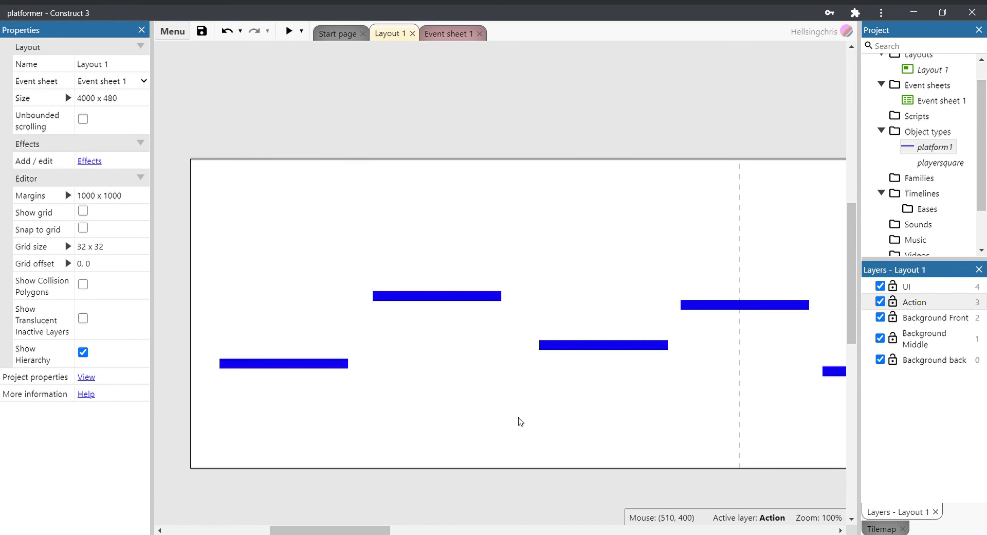